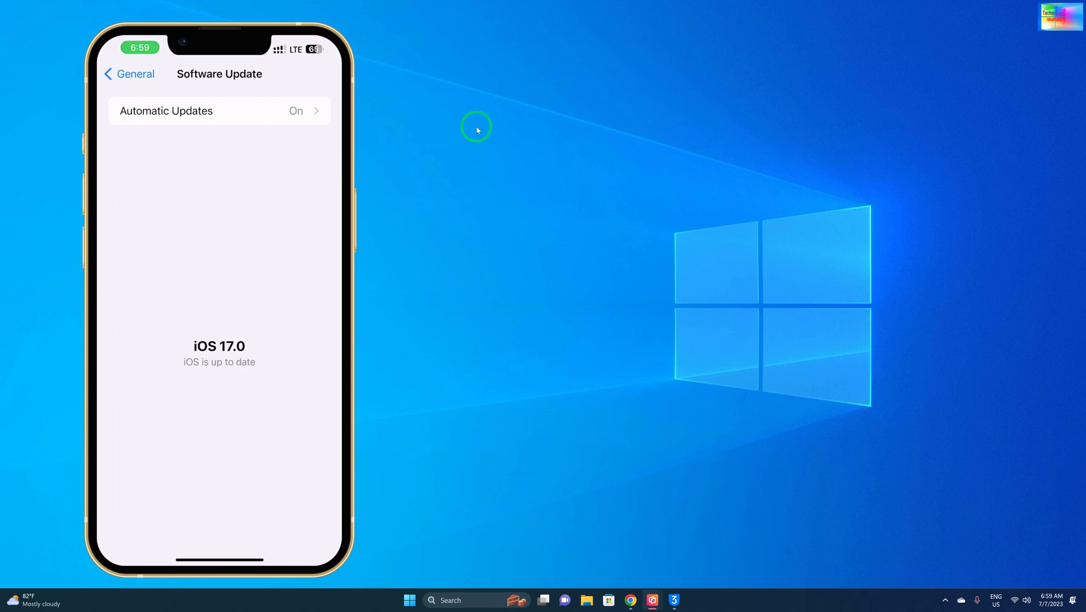
- Refresh the desktop and bring up 3uTools for the iOS 17.0 iPhone
{"action": "right_click", "coordinate": [657, 172]}
{"action": "left_click", "coordinate": [713, 215]}
{"action": "left_click", "coordinate": [681, 598]}
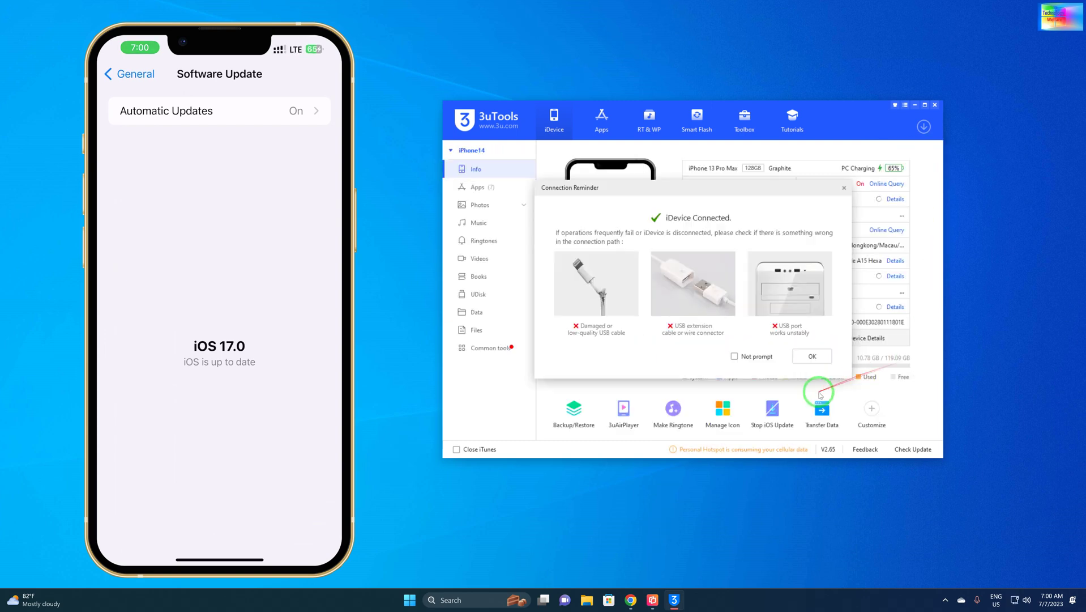
- Dismiss the Connection Reminder to reveal the iPhone 13 Pro Max's iOS 17.0 details
{"action": "left_click", "coordinate": [814, 356]}
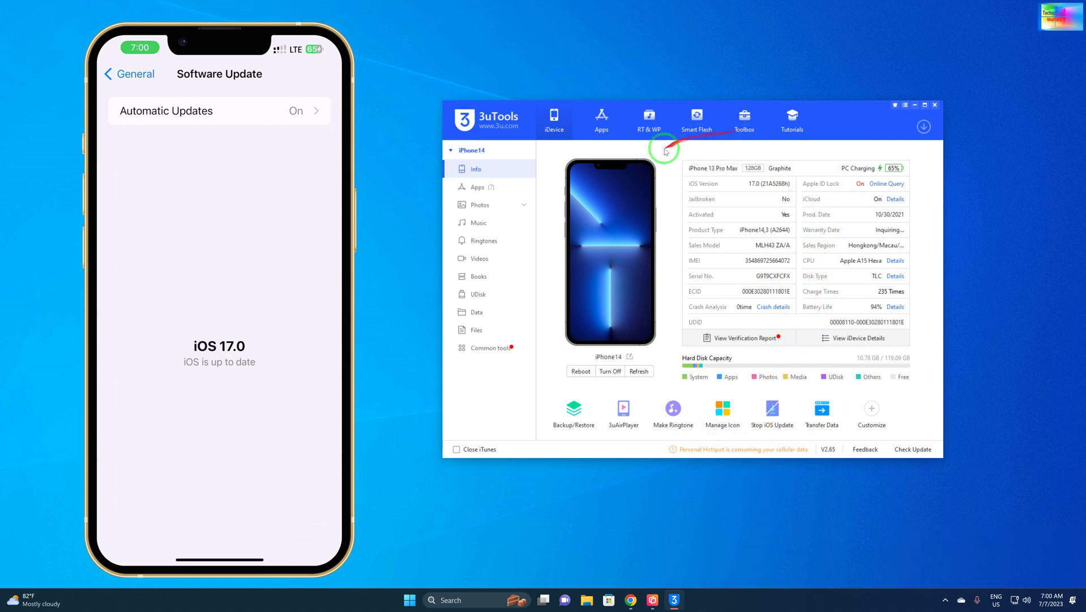
- Refresh the Smart Flash firmware list with 16.5.1 selected and choose Quick Flash Mode
{"action": "left_click", "coordinate": [698, 121]}
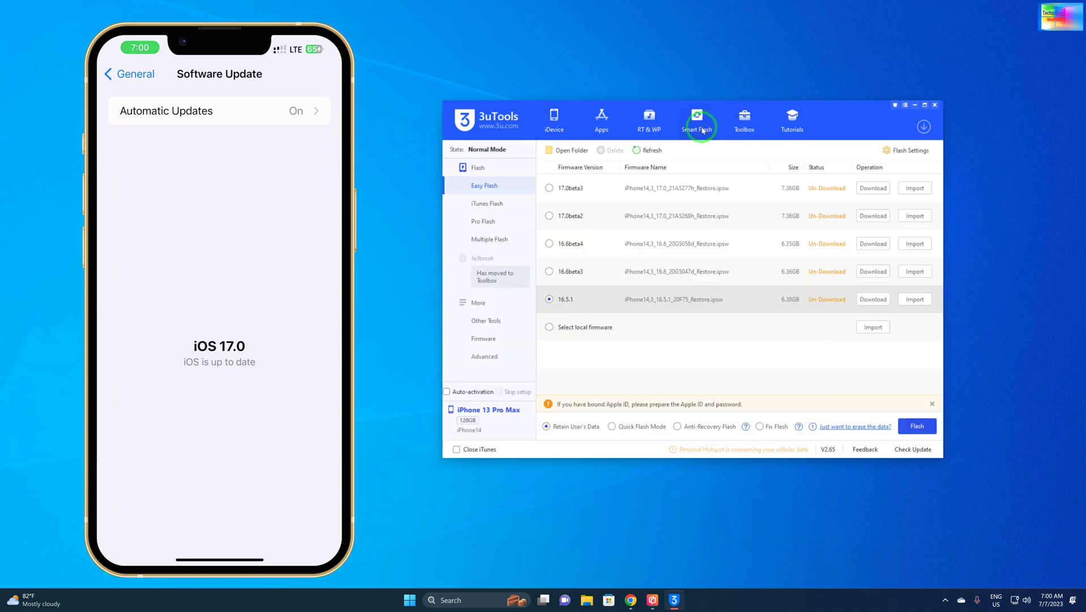
{"action": "left_click", "coordinate": [651, 151]}
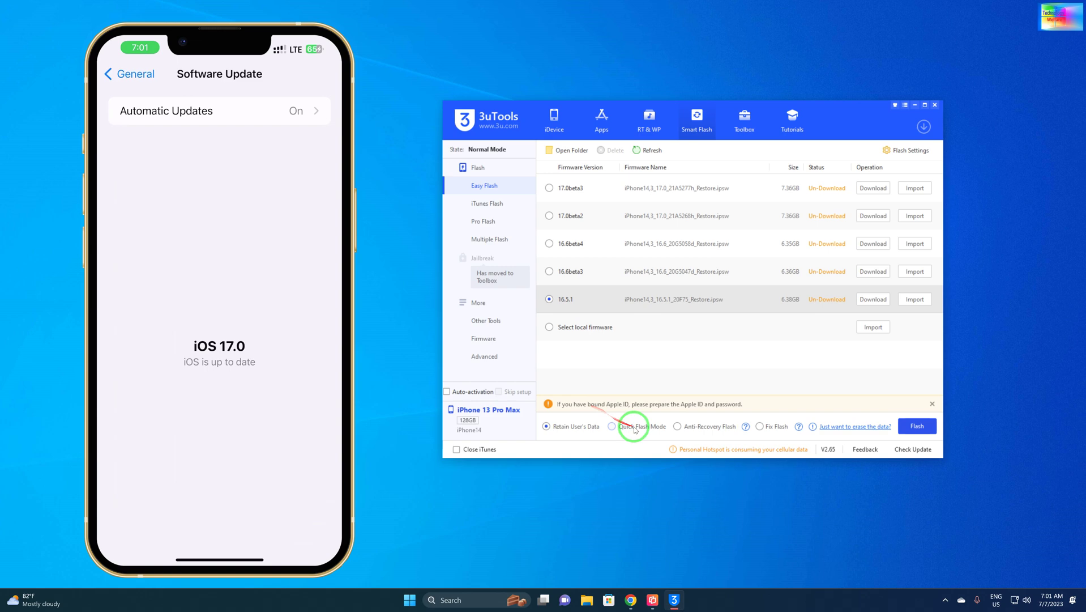
{"action": "left_click", "coordinate": [638, 429]}
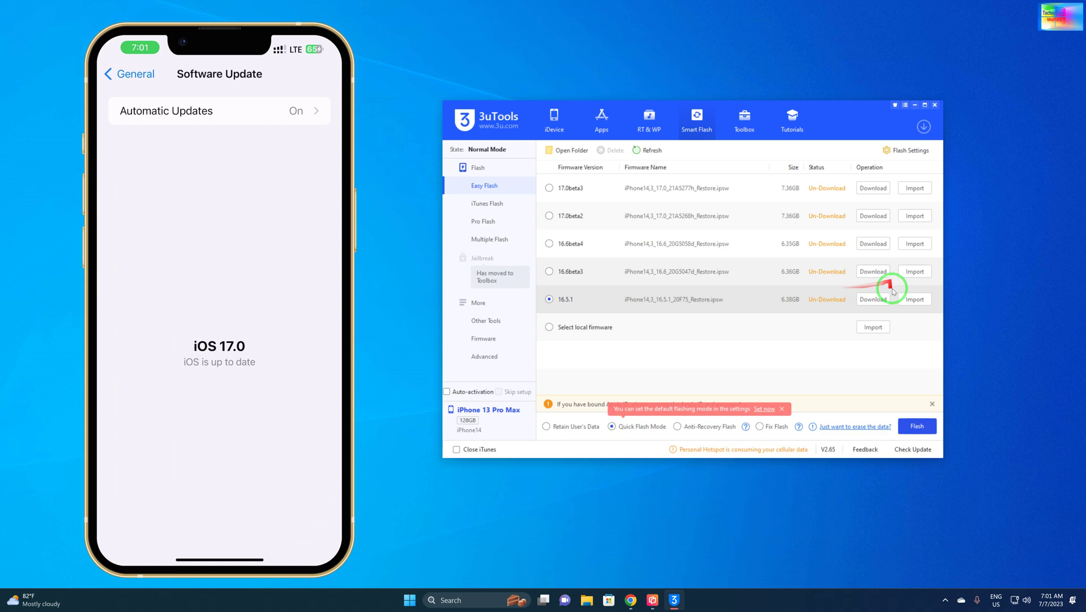
- Start the iOS 16.5.1 firmware download and check its 0% progress in the download manager
{"action": "left_click", "coordinate": [872, 299]}
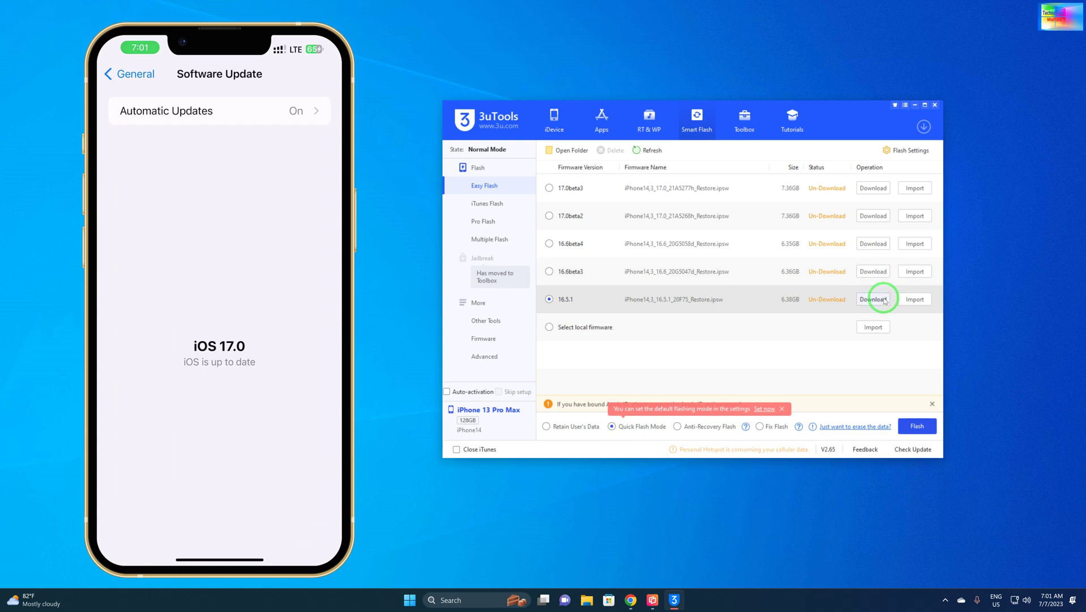
{"action": "left_click", "coordinate": [925, 126]}
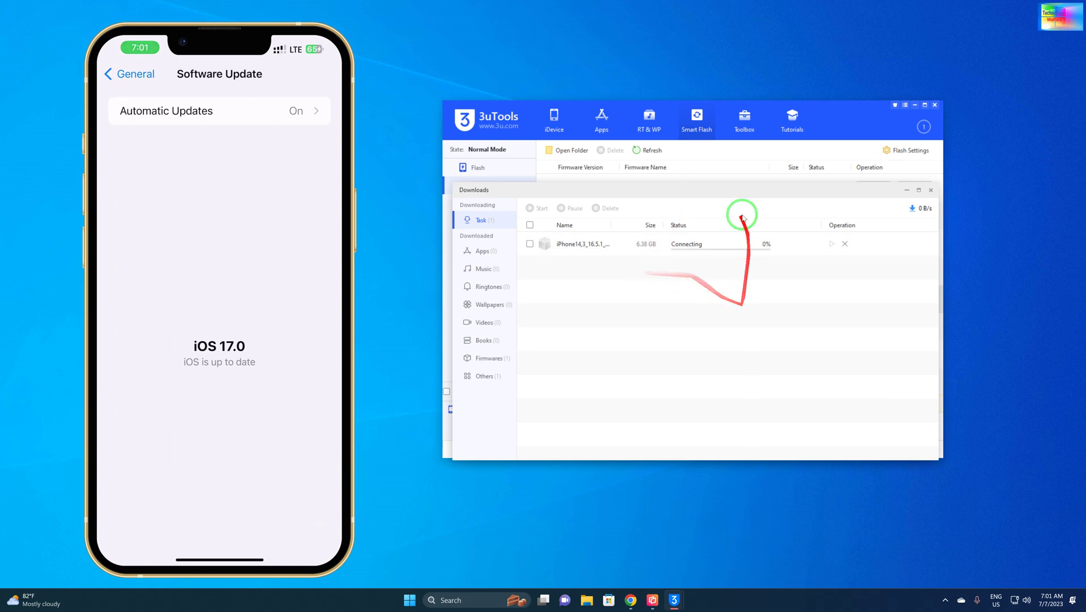
{"action": "left_click_drag", "start_coordinate": [738, 200], "coordinate": [738, 254]}
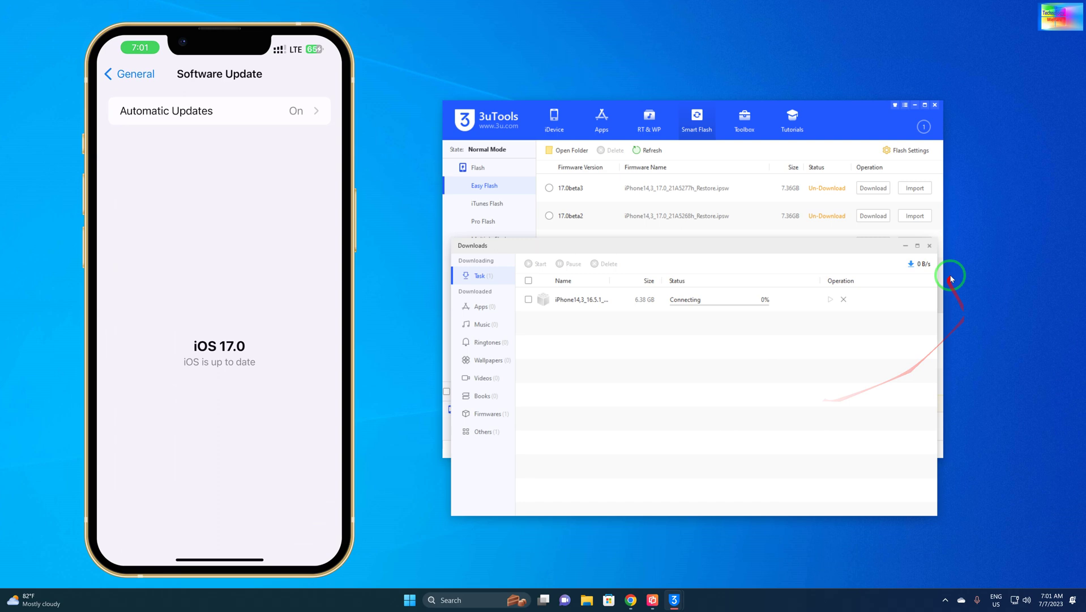
{"action": "left_click", "coordinate": [930, 245]}
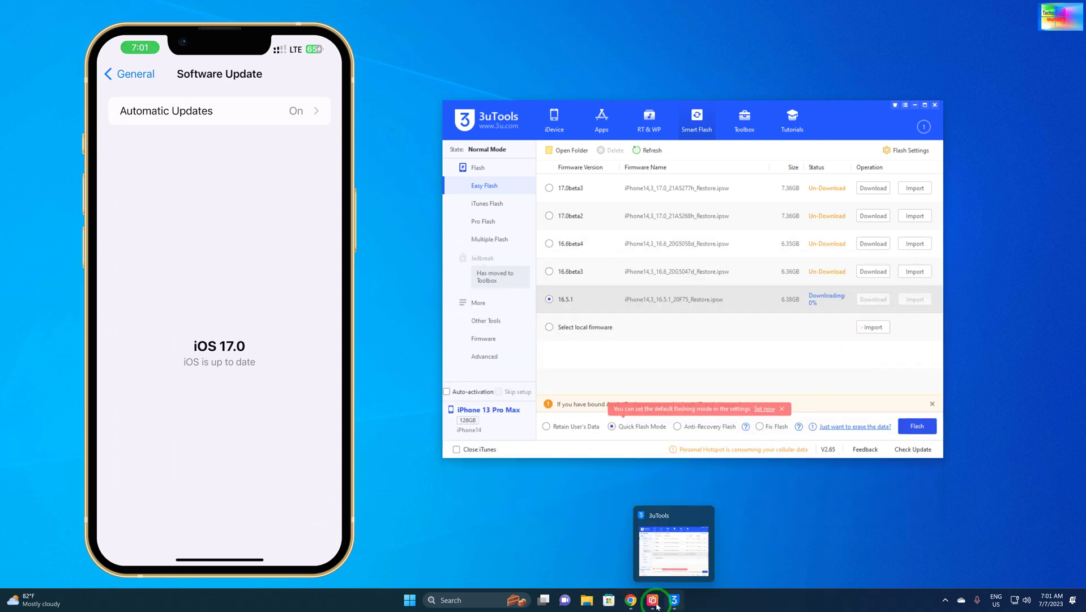
- Search Google in Chrome for 'IPSW 17', with the phone mirror moved to the right
{"action": "left_click", "coordinate": [630, 599]}
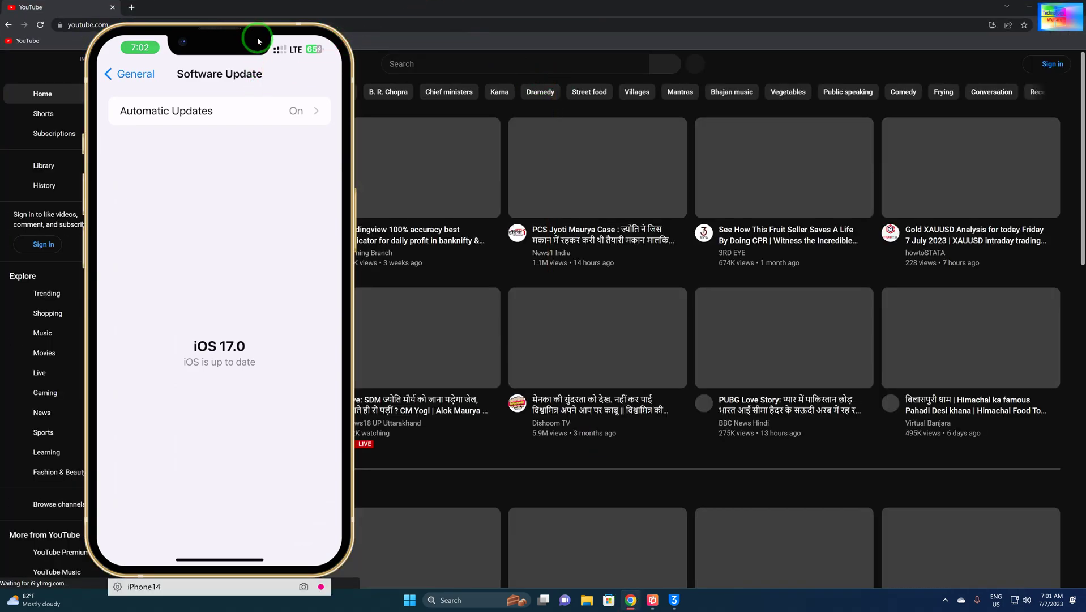
{"action": "left_click_drag", "start_coordinate": [257, 41], "coordinate": [252, 94]}
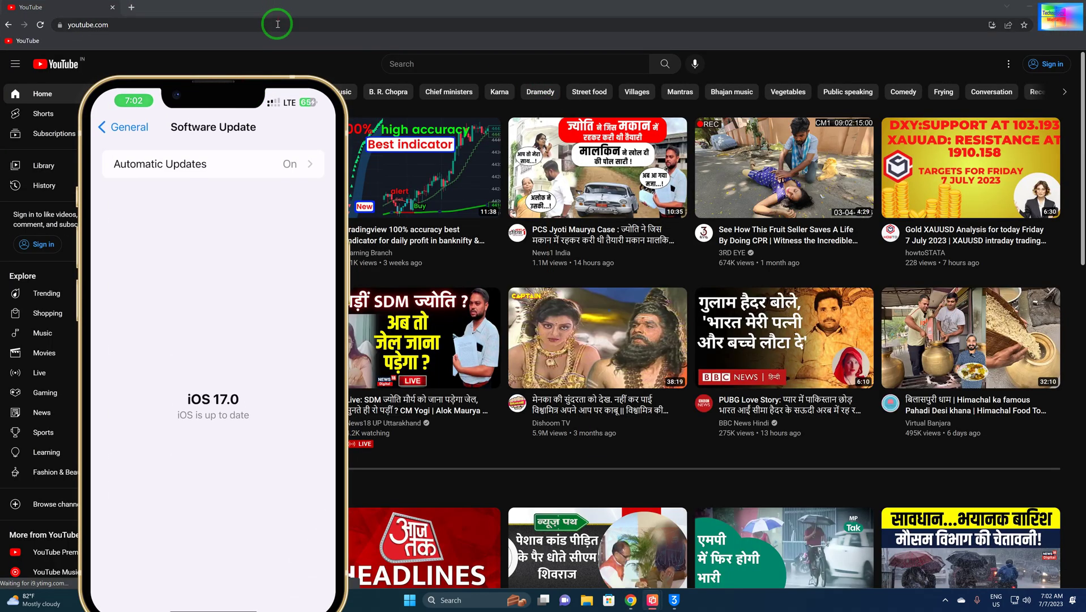
{"action": "left_click", "coordinate": [277, 24]}
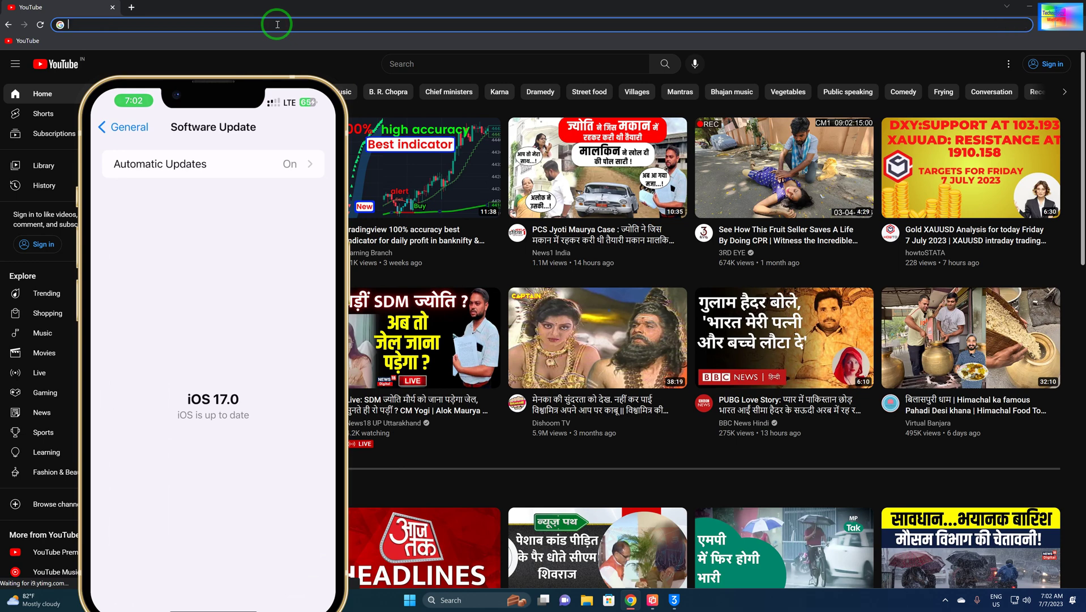
{"action": "type", "text": "IPSW"}
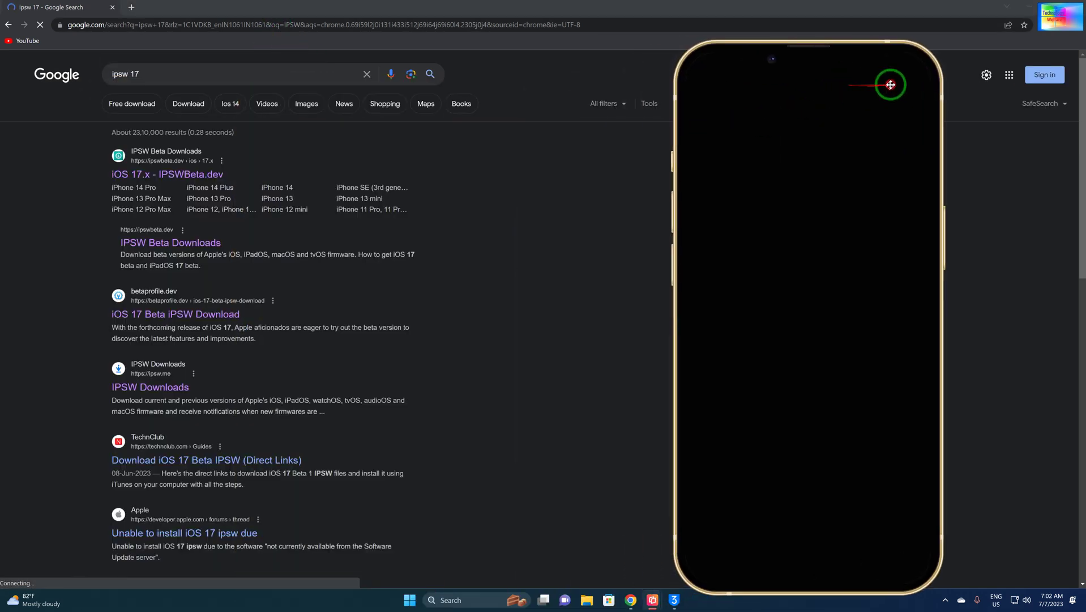
{"action": "left_click_drag", "start_coordinate": [282, 121], "coordinate": [891, 90]}
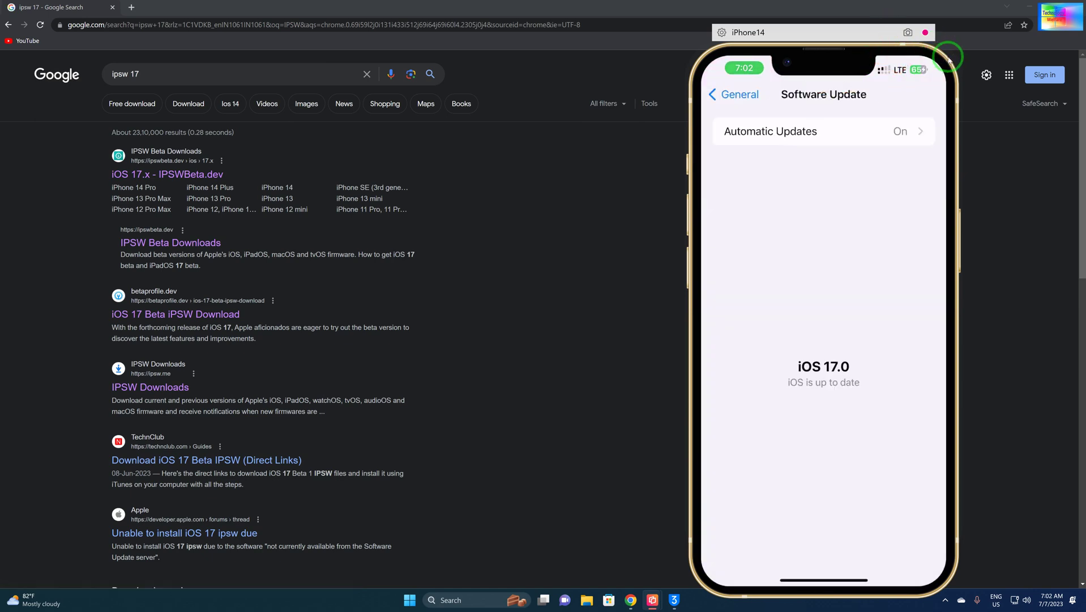
{"action": "left_click_drag", "start_coordinate": [949, 59], "coordinate": [930, 53]}
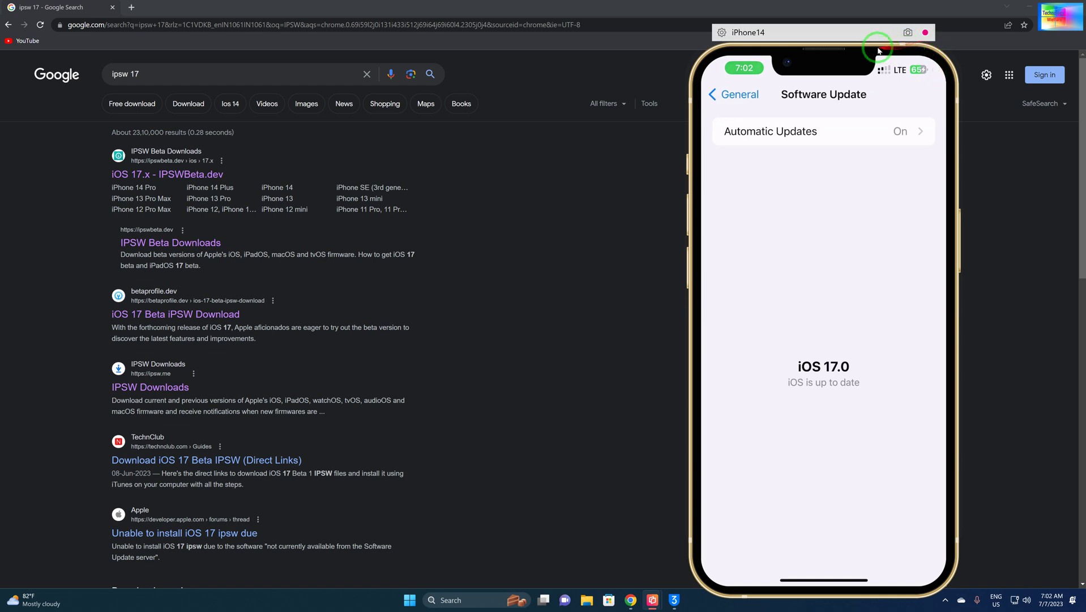
{"action": "mouse_move", "coordinate": [829, 46]}
{"action": "left_mouse_down"}
{"action": "mouse_move", "coordinate": [944, 123]}
{"action": "mouse_move", "coordinate": [923, 89]}
{"action": "left_mouse_up"}
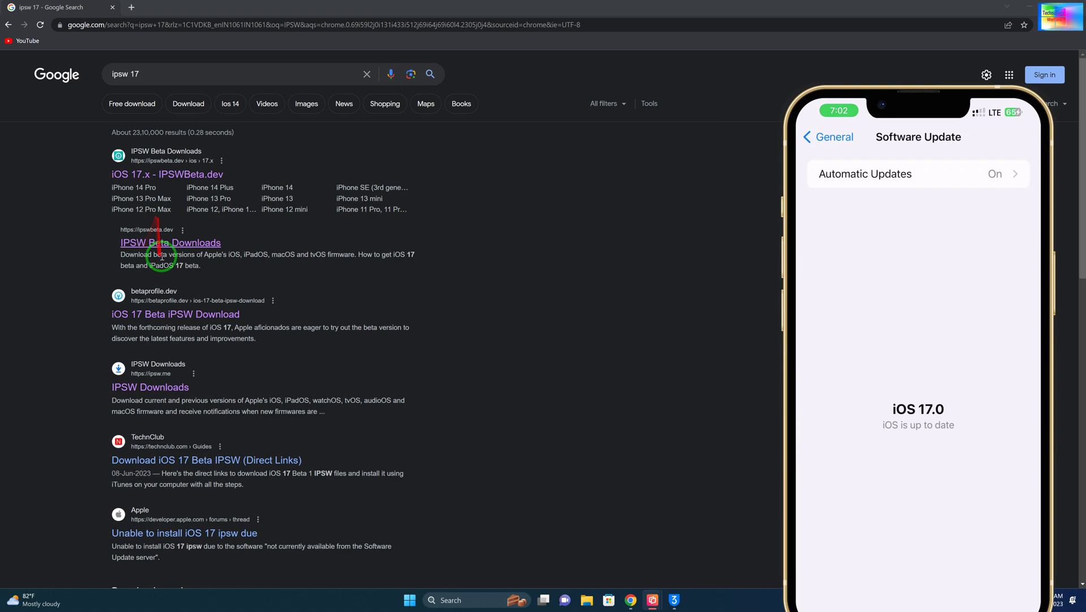
- Review the iPhone 13 Pro Max's iOS 17.0 beta builds on IPSWBeta.dev's iOS 17.x page
{"action": "left_click", "coordinate": [159, 179]}
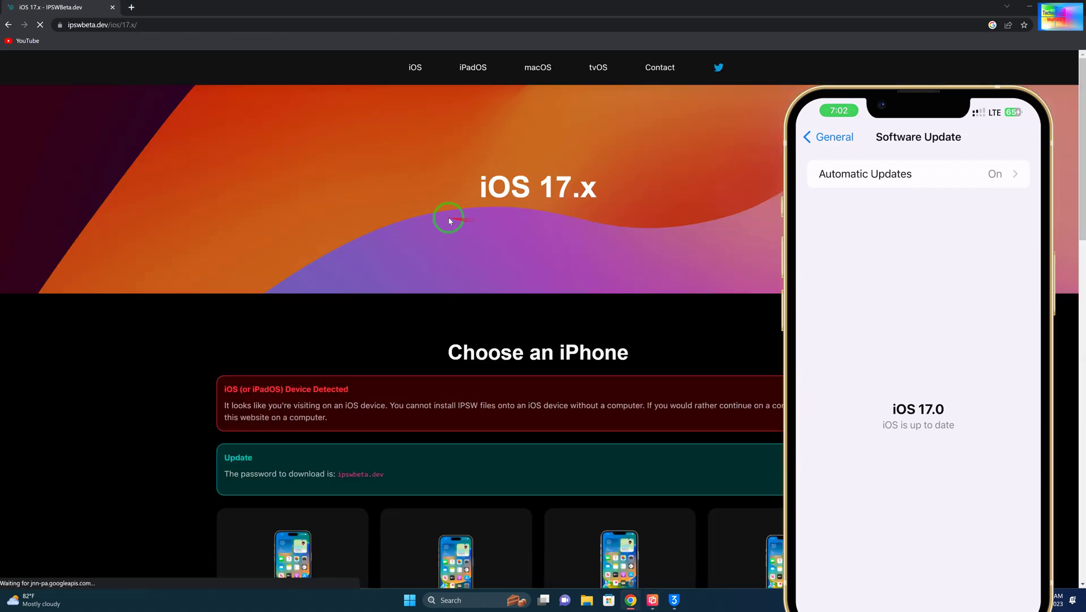
{"action": "scroll", "coordinate": [441, 267], "scroll_direction": "down", "scroll_amount": 4}
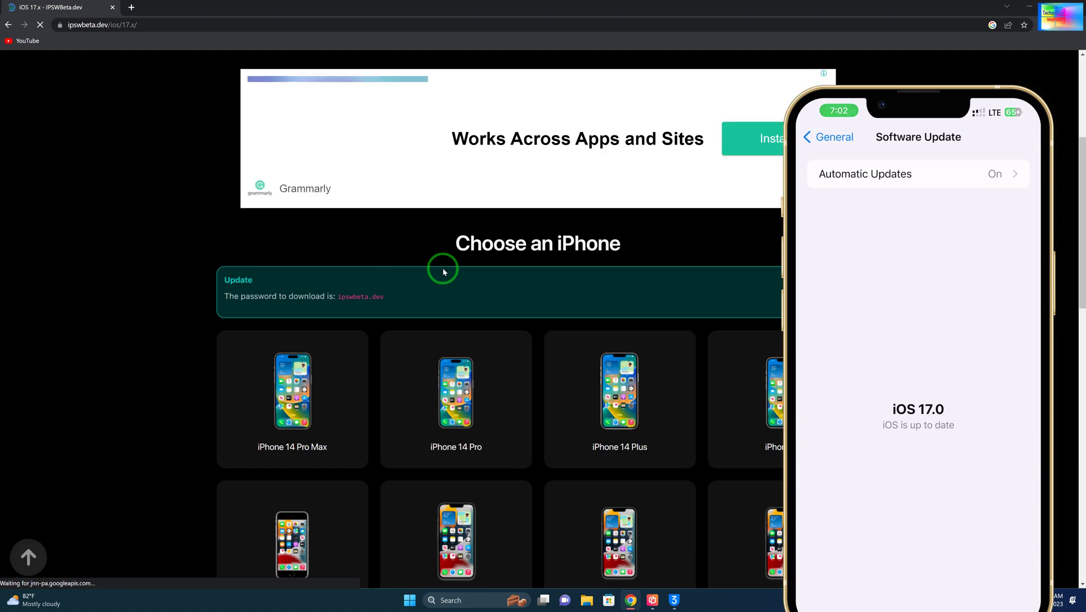
{"action": "scroll", "coordinate": [459, 243], "scroll_direction": "down", "scroll_amount": 4}
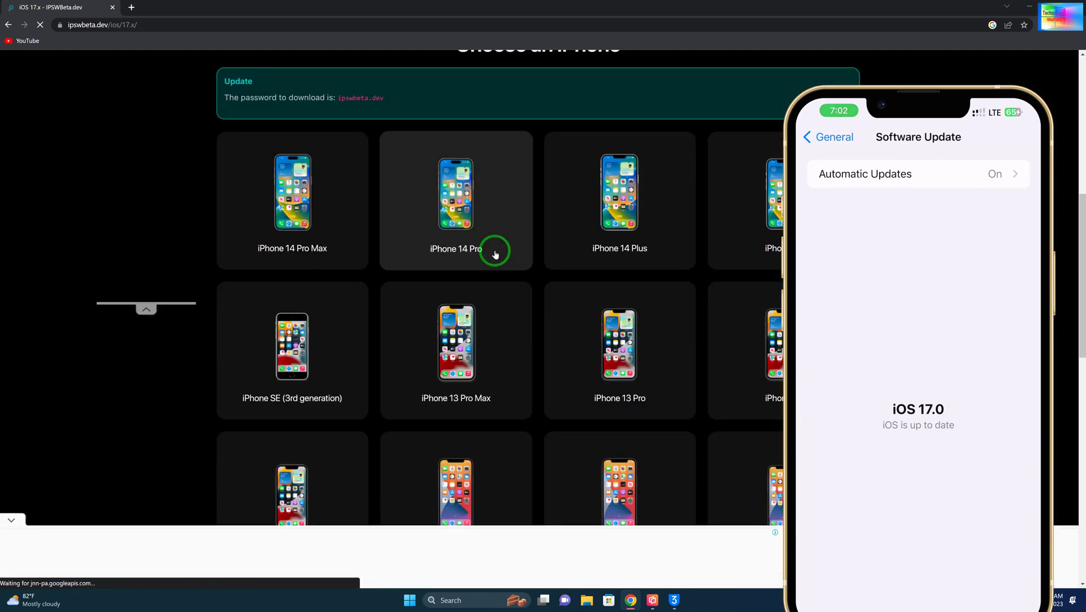
{"action": "scroll", "coordinate": [495, 249], "scroll_direction": "down", "scroll_amount": 3}
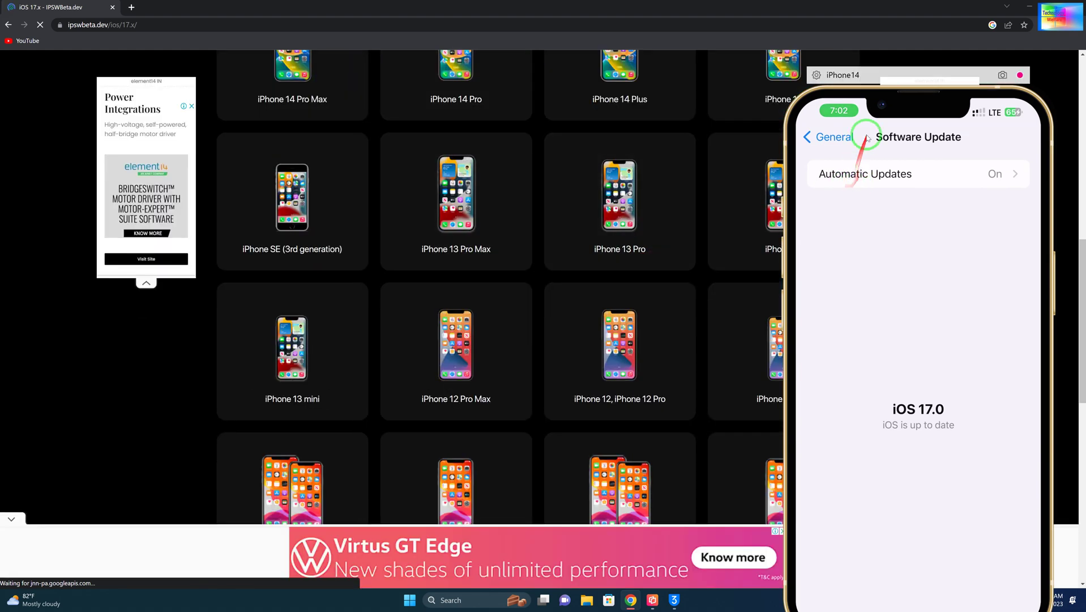
{"action": "mouse_move", "coordinate": [885, 132]}
{"action": "left_mouse_down"}
{"action": "mouse_move", "coordinate": [862, 89]}
{"action": "mouse_move", "coordinate": [871, 73]}
{"action": "left_mouse_up"}
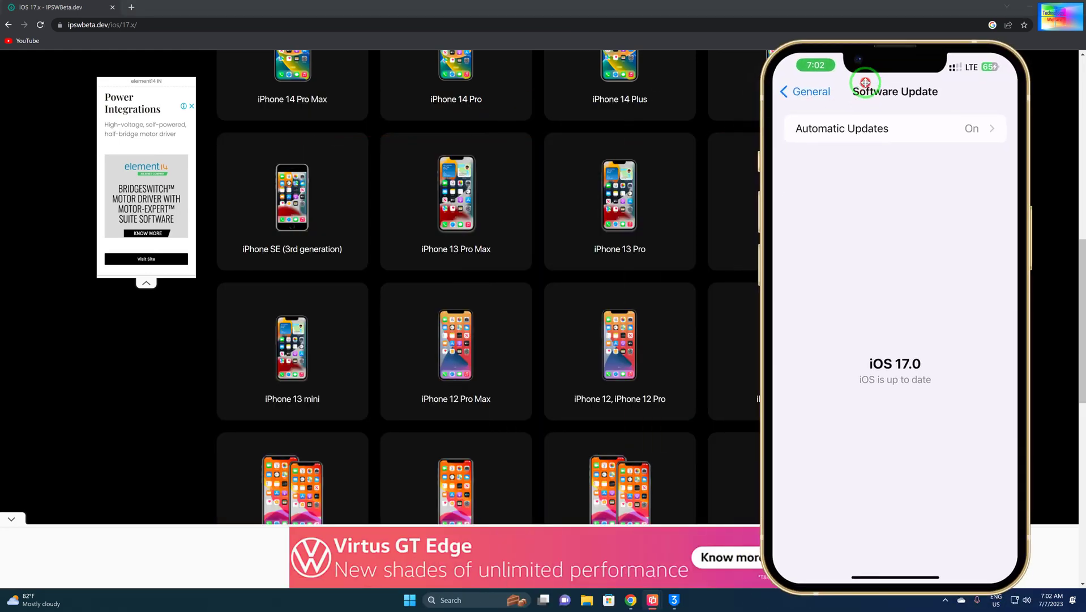
{"action": "left_click", "coordinate": [470, 194]}
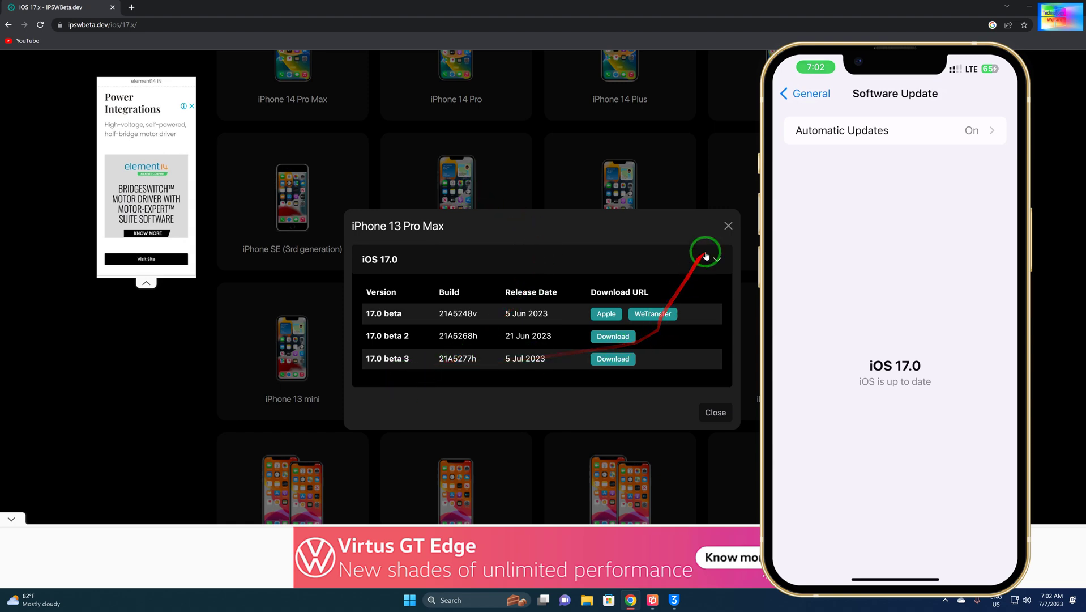
{"action": "left_click", "coordinate": [729, 225]}
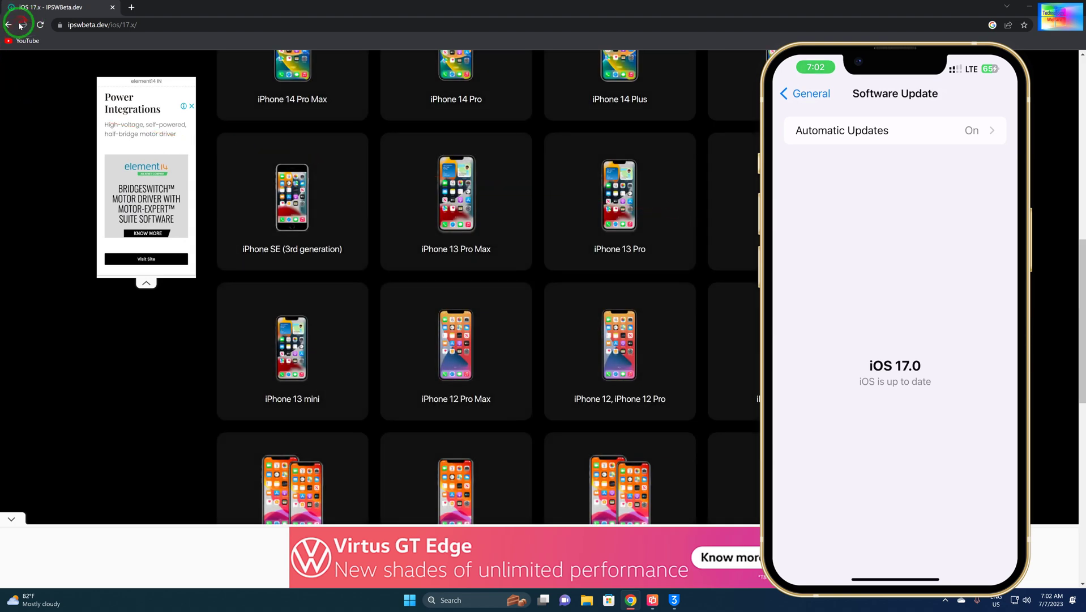
- Change the Google search to plain 'ipsw' by removing the version number
{"action": "left_click", "coordinate": [13, 25]}
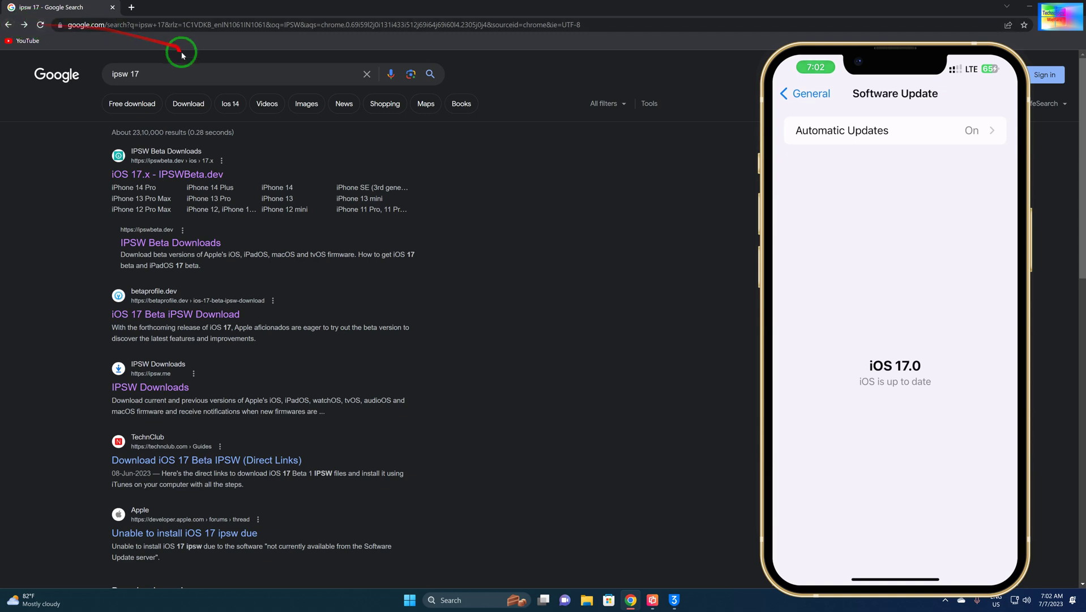
{"action": "left_click", "coordinate": [180, 75]}
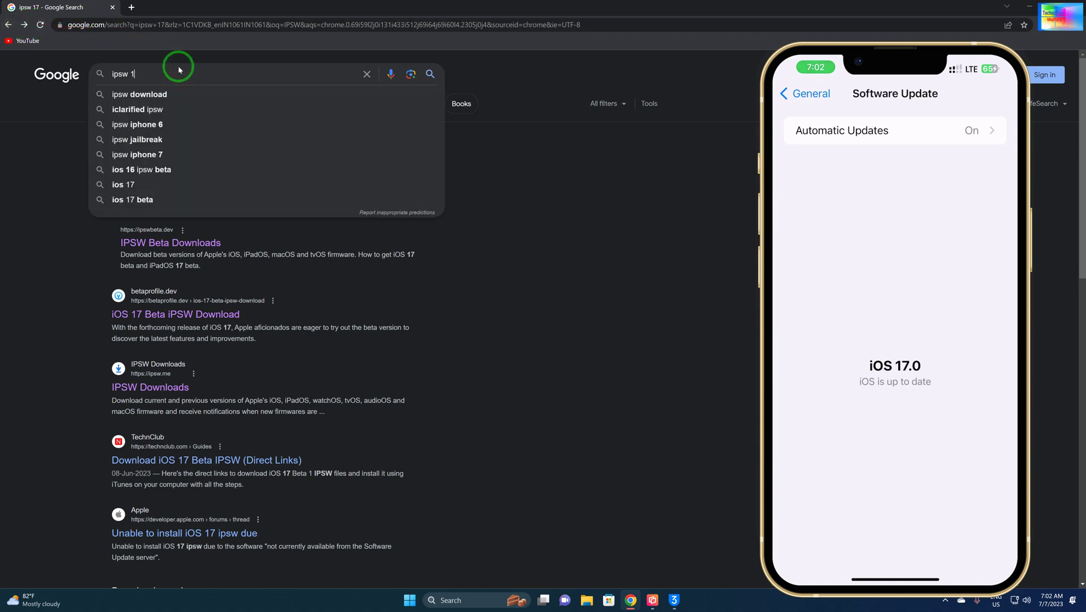
{"action": "key", "text": "BackSpace"}
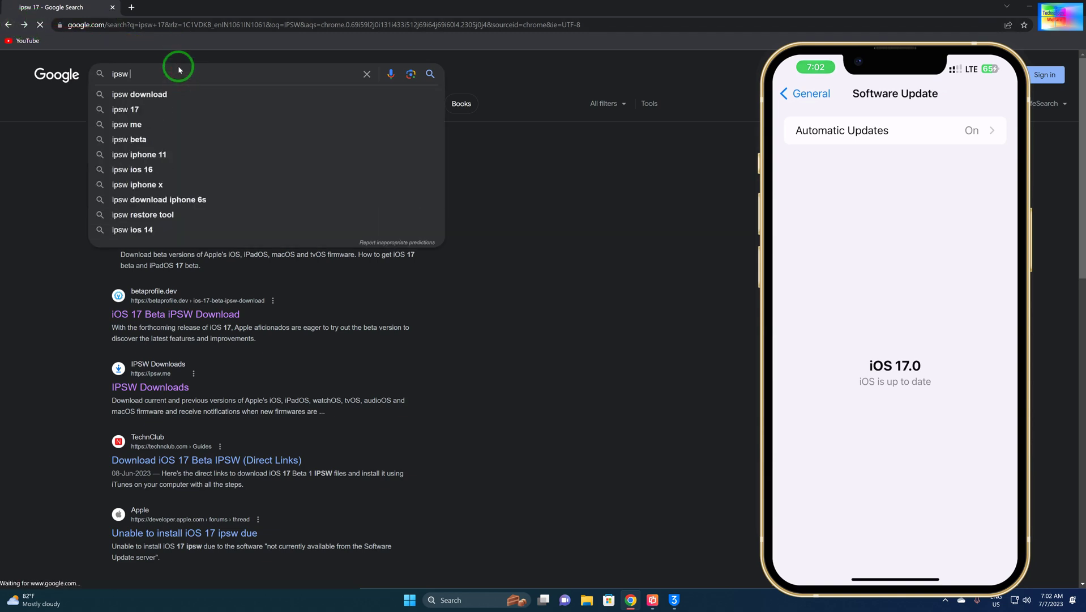
{"action": "key", "text": "Return"}
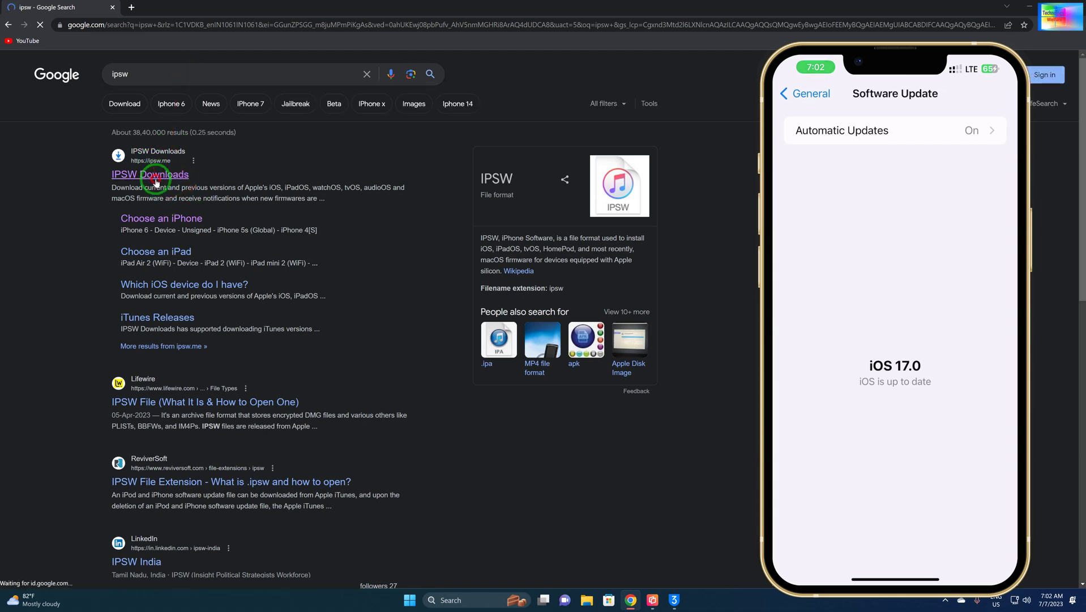
- Open ipsw.me's IPSW Downloads site, choose iPhone, and dismiss the ad
{"action": "left_click", "coordinate": [152, 175]}
{"action": "scroll", "coordinate": [390, 237], "scroll_direction": "down", "scroll_amount": 4}
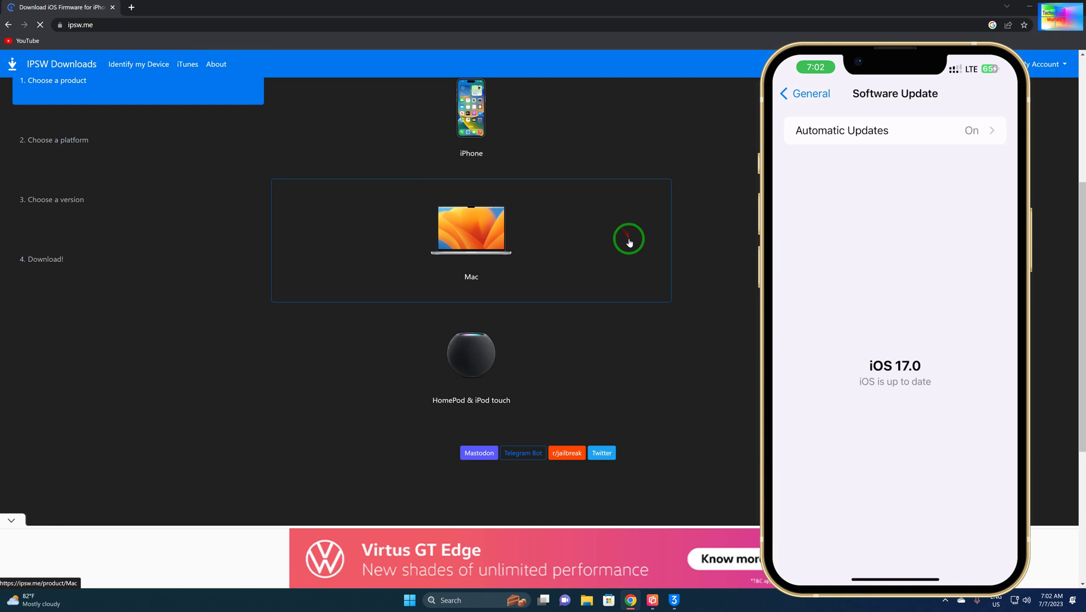
{"action": "left_click", "coordinate": [491, 313]}
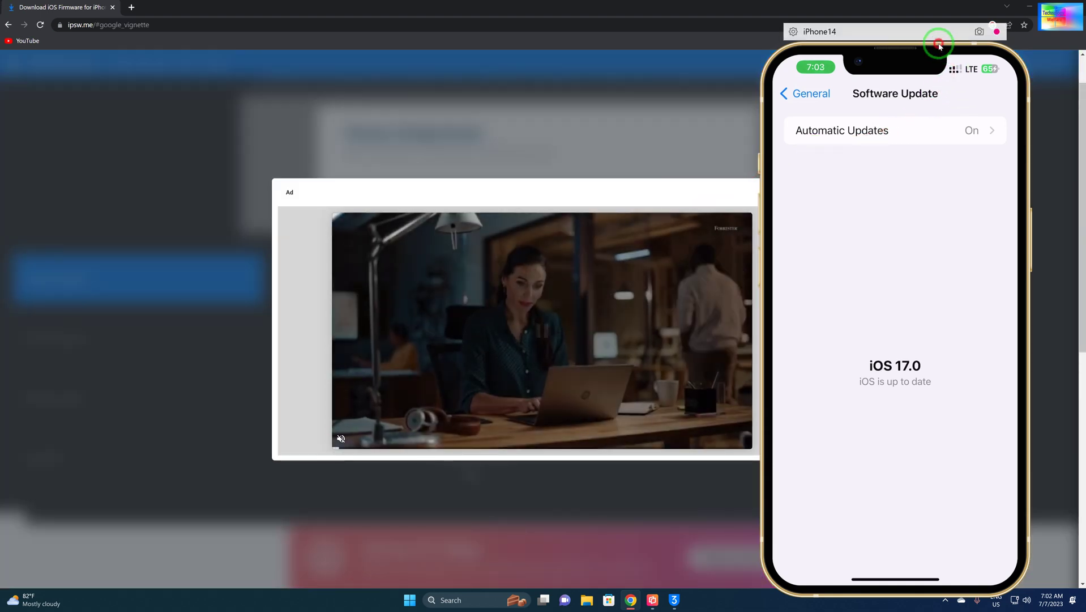
{"action": "mouse_move", "coordinate": [842, 45]}
{"action": "left_mouse_down"}
{"action": "mouse_move", "coordinate": [479, 83]}
{"action": "mouse_move", "coordinate": [158, 53]}
{"action": "mouse_move", "coordinate": [205, 48]}
{"action": "left_mouse_up"}
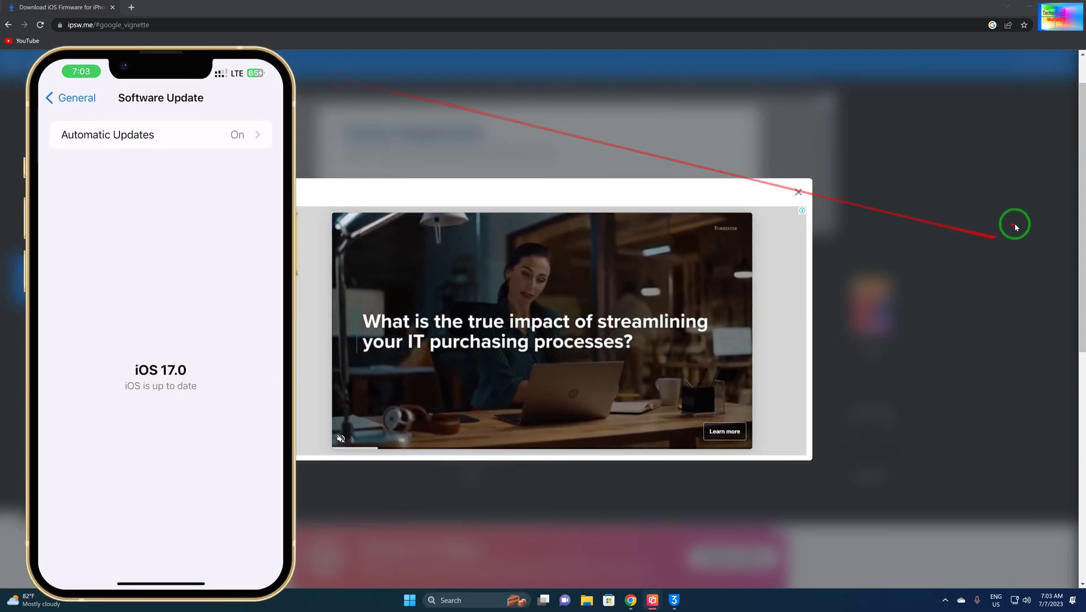
{"action": "left_click", "coordinate": [799, 192]}
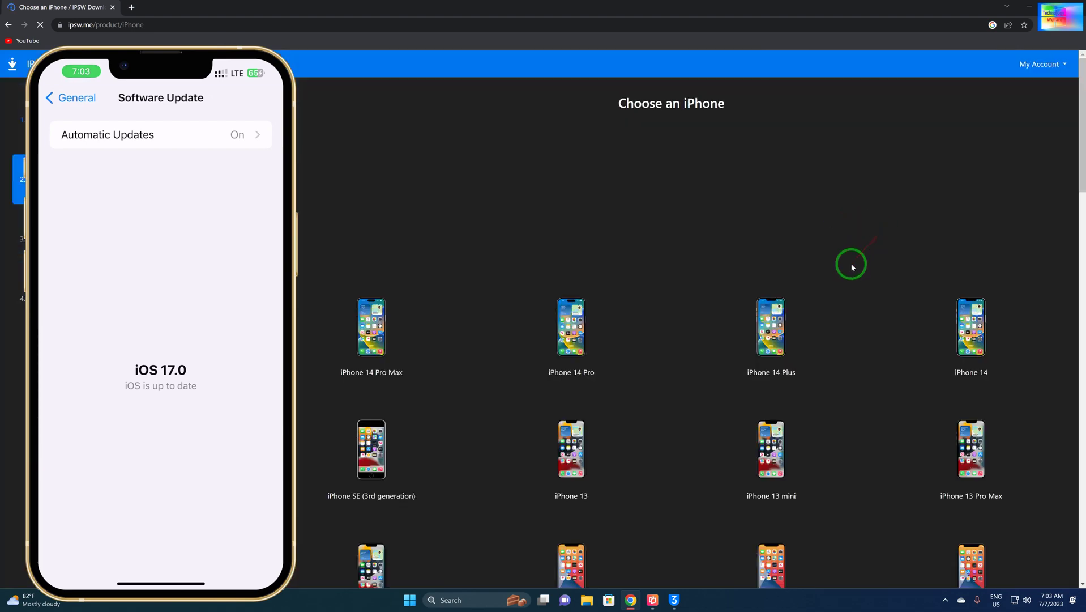
- Pick iPhone 13 Pro Max and the signed iOS 16.5.1 (20F75) firmware on ipsw.me
{"action": "scroll", "coordinate": [849, 266], "scroll_direction": "down", "scroll_amount": 3}
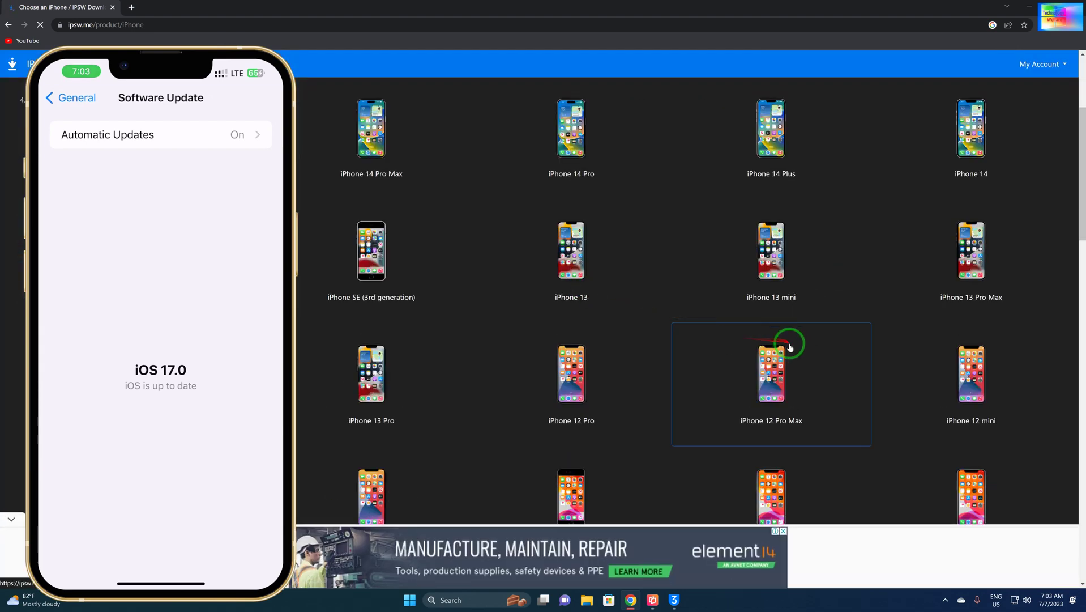
{"action": "scroll", "coordinate": [748, 348], "scroll_direction": "down", "scroll_amount": 2}
{"action": "scroll", "coordinate": [788, 363], "scroll_direction": "down", "scroll_amount": 2}
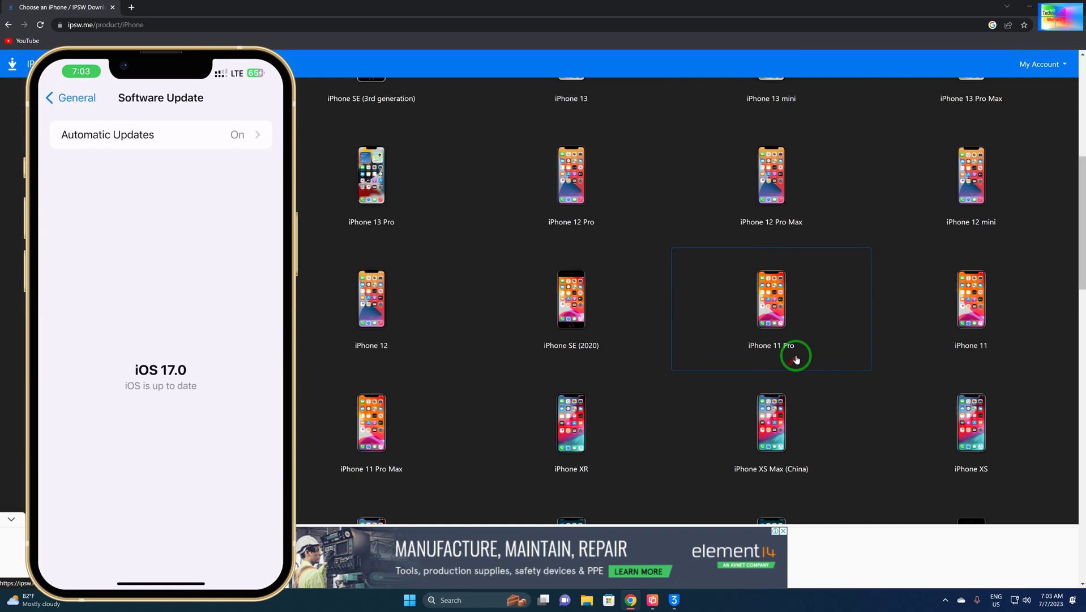
{"action": "scroll", "coordinate": [838, 340], "scroll_direction": "up", "scroll_amount": 3}
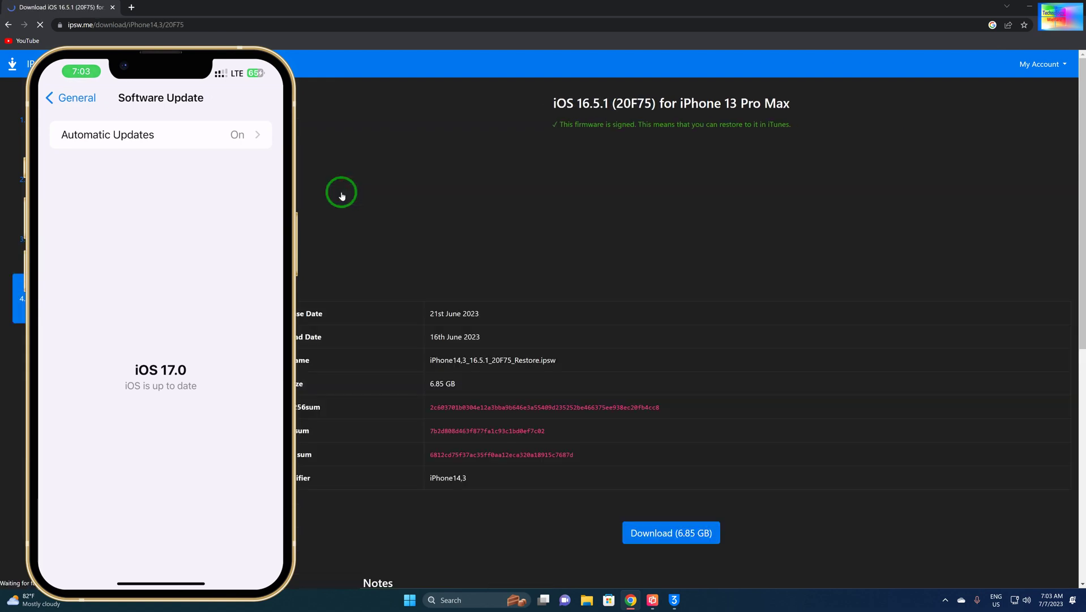
{"action": "left_click", "coordinate": [672, 531]}
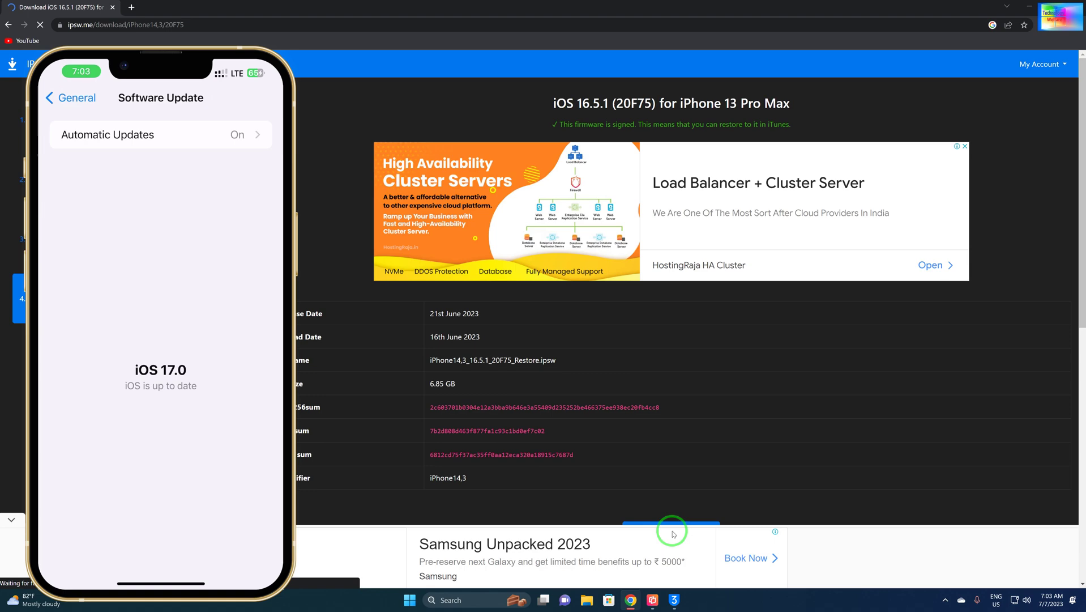
{"action": "scroll", "coordinate": [696, 408], "scroll_direction": "down", "scroll_amount": 2}
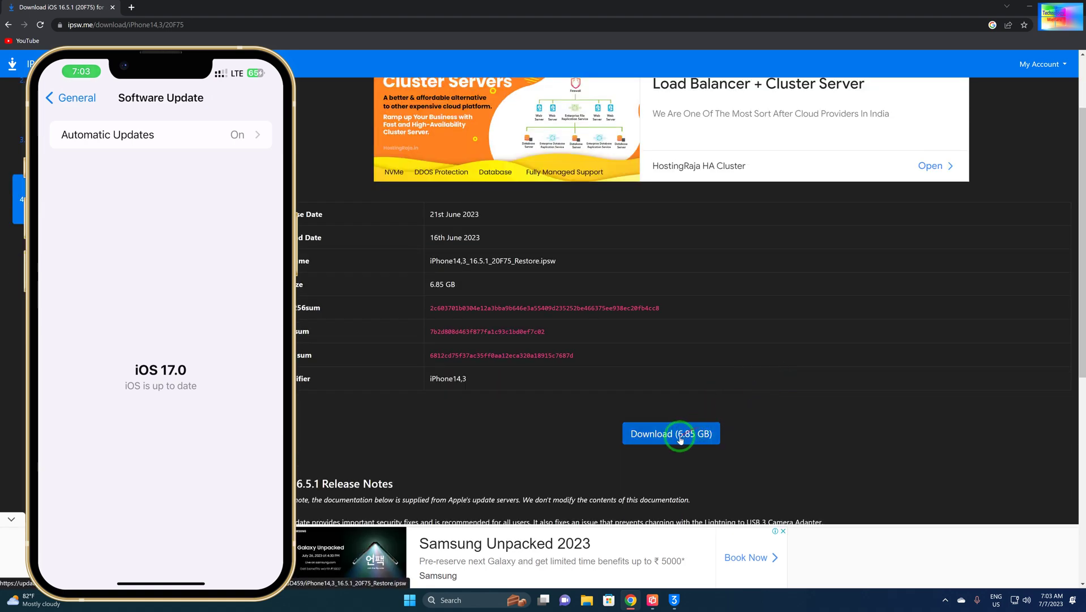
- Download the 6.85 GB iOS 16.5.1 restore file, then pause it in Chrome's download shelf
{"action": "left_click", "coordinate": [677, 435]}
{"action": "mouse_move", "coordinate": [83, 73]}
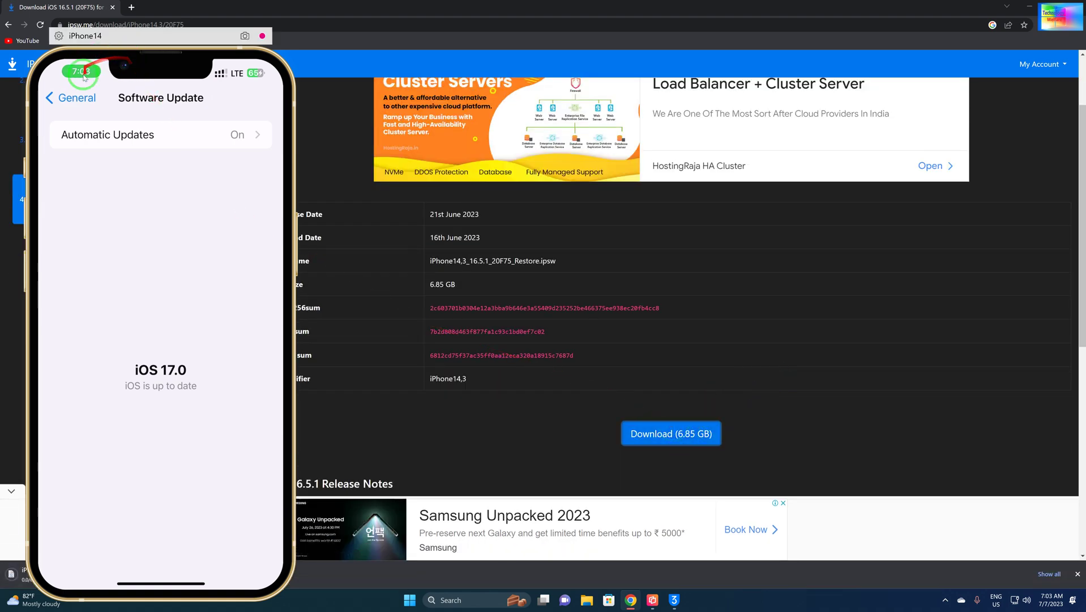
{"action": "left_click_drag", "start_coordinate": [136, 59], "coordinate": [817, 48]}
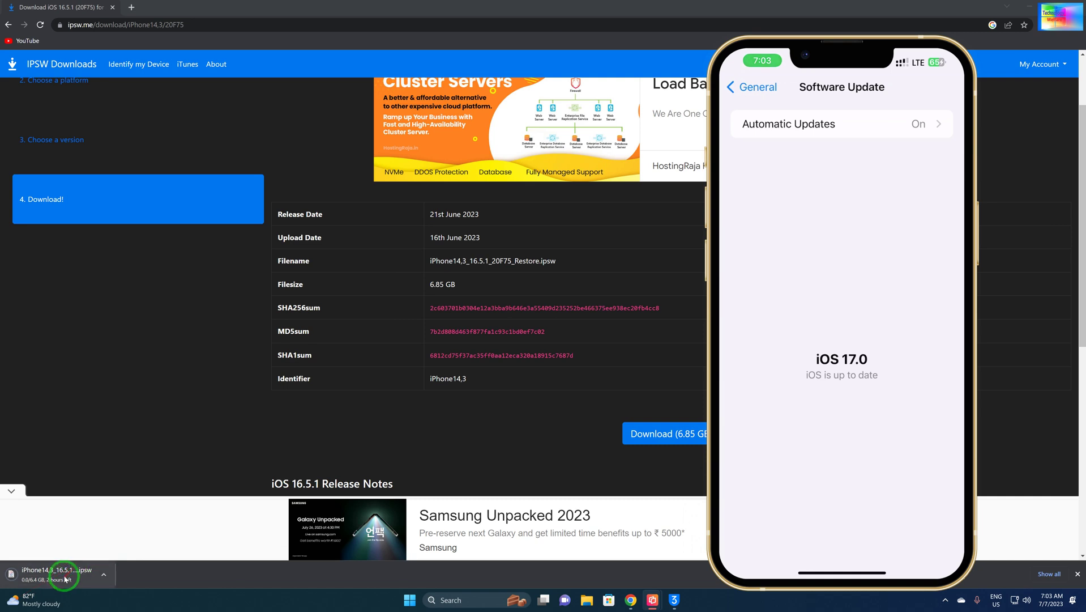
{"action": "right_click", "coordinate": [65, 578]}
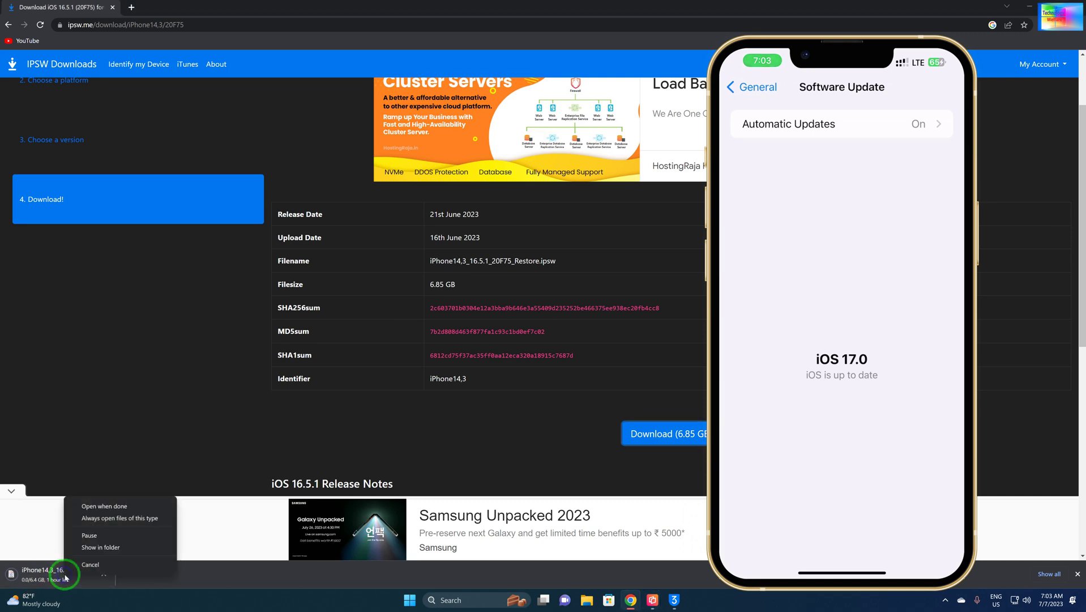
{"action": "left_click", "coordinate": [91, 535]}
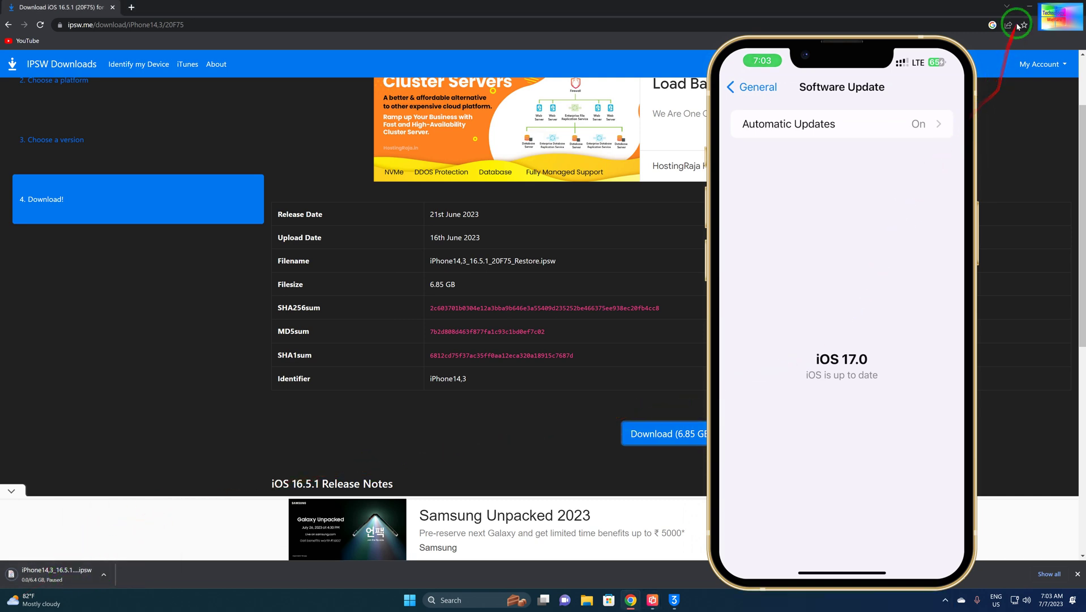
- Minimize Chrome and delete the iOS 16.5.1 task from the 3uTools Downloads window
{"action": "left_click", "coordinate": [1034, 10]}
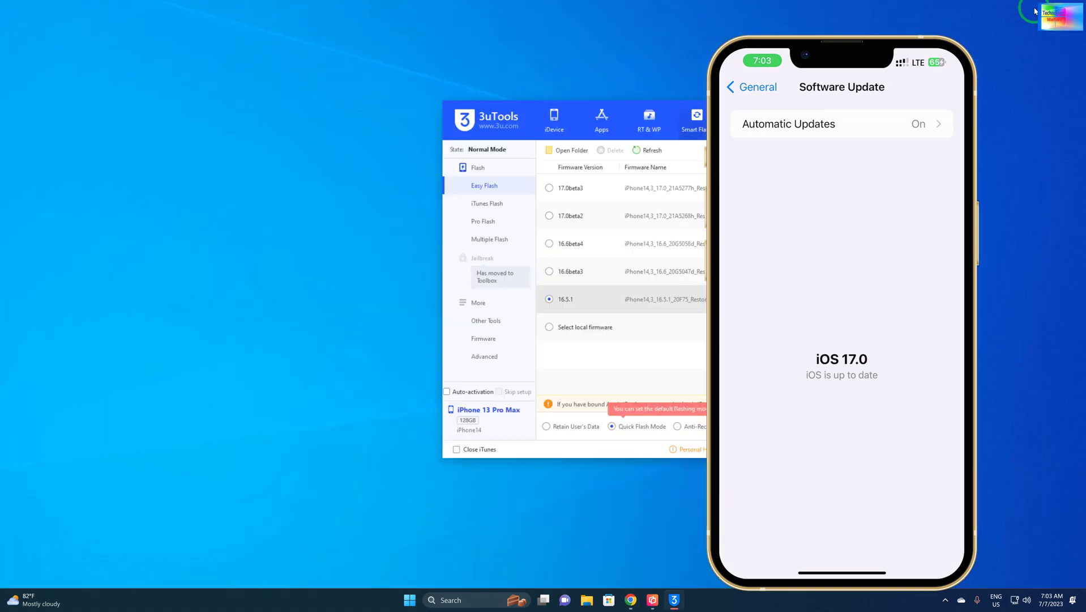
{"action": "mouse_move", "coordinate": [867, 63]}
{"action": "left_mouse_down"}
{"action": "mouse_move", "coordinate": [270, 96]}
{"action": "mouse_move", "coordinate": [247, 61]}
{"action": "left_mouse_up"}
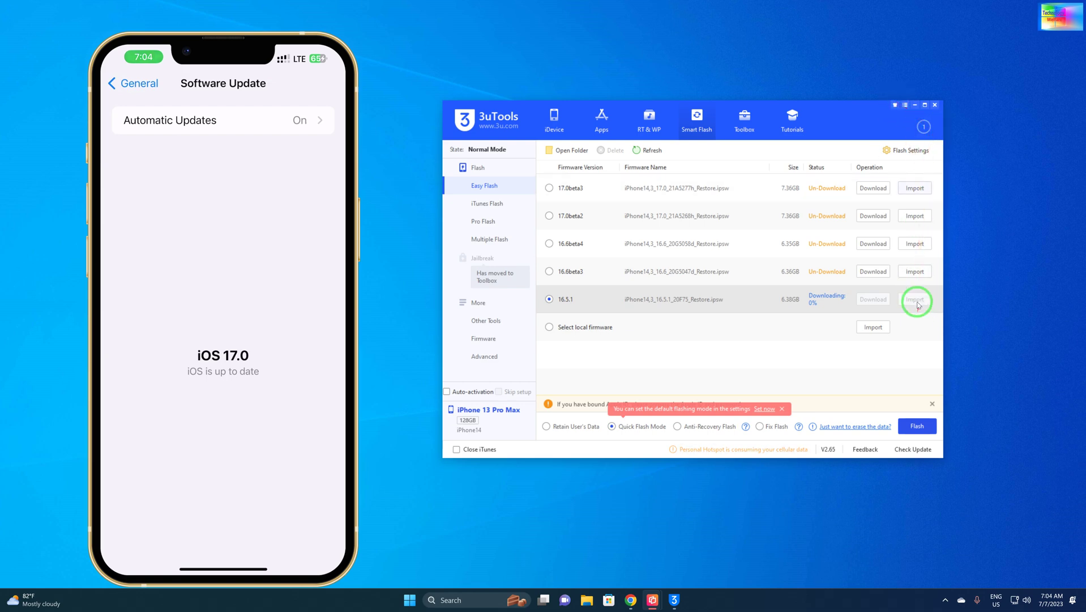
{"action": "left_click", "coordinate": [923, 128]}
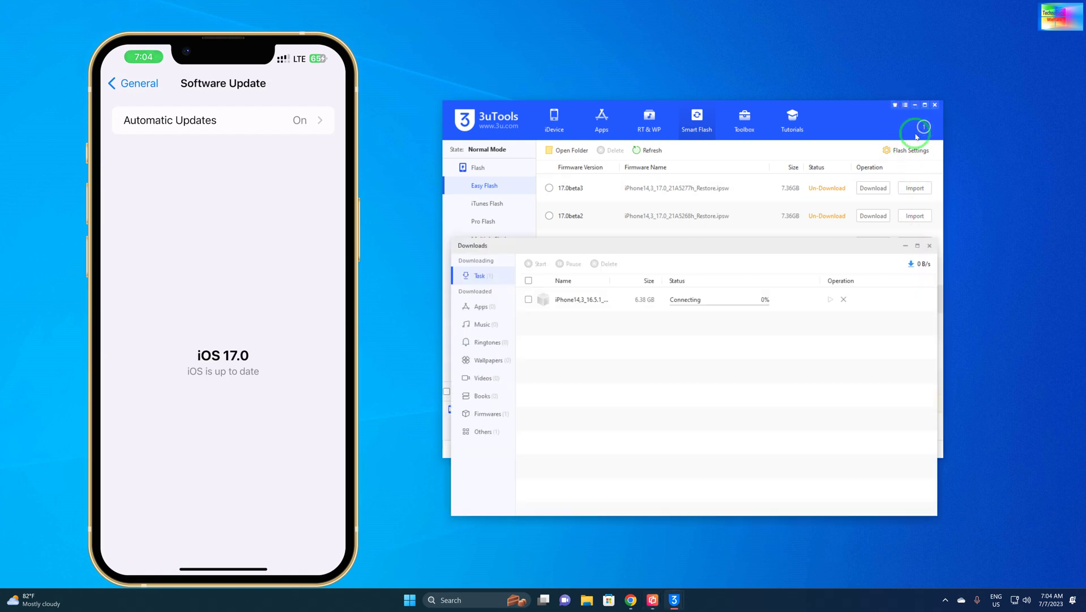
{"action": "left_click", "coordinate": [843, 299]}
{"action": "left_click", "coordinate": [731, 403]}
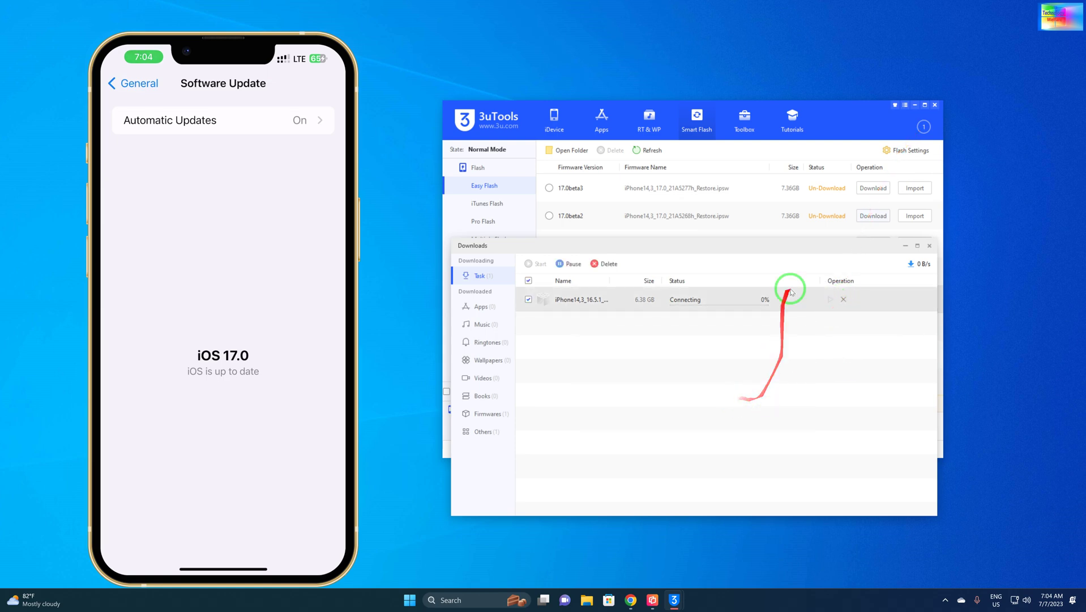
{"action": "left_click", "coordinate": [929, 246]}
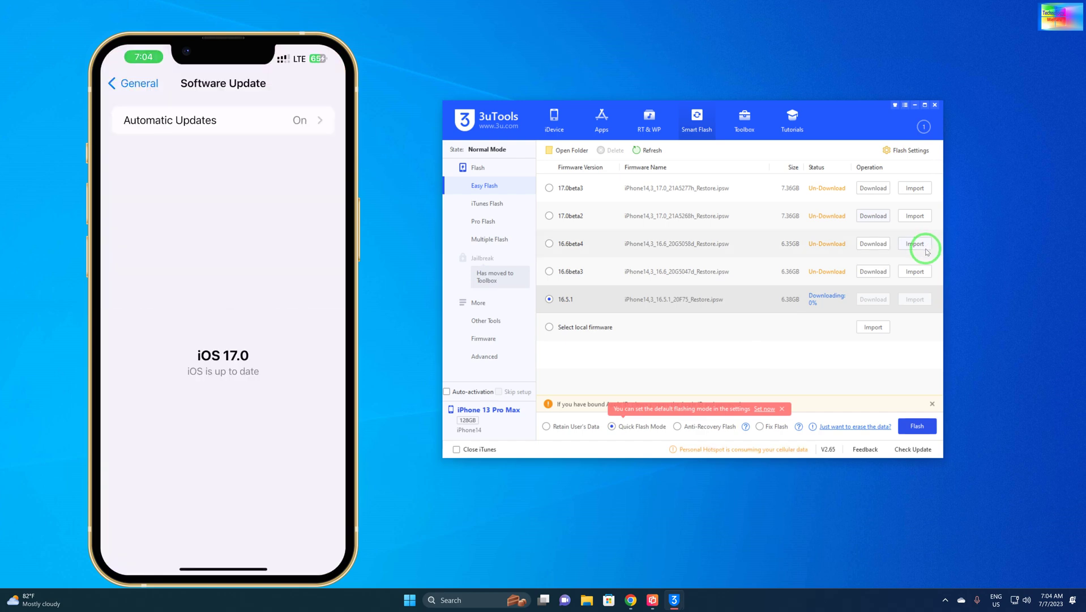
{"action": "left_click", "coordinate": [937, 106]}
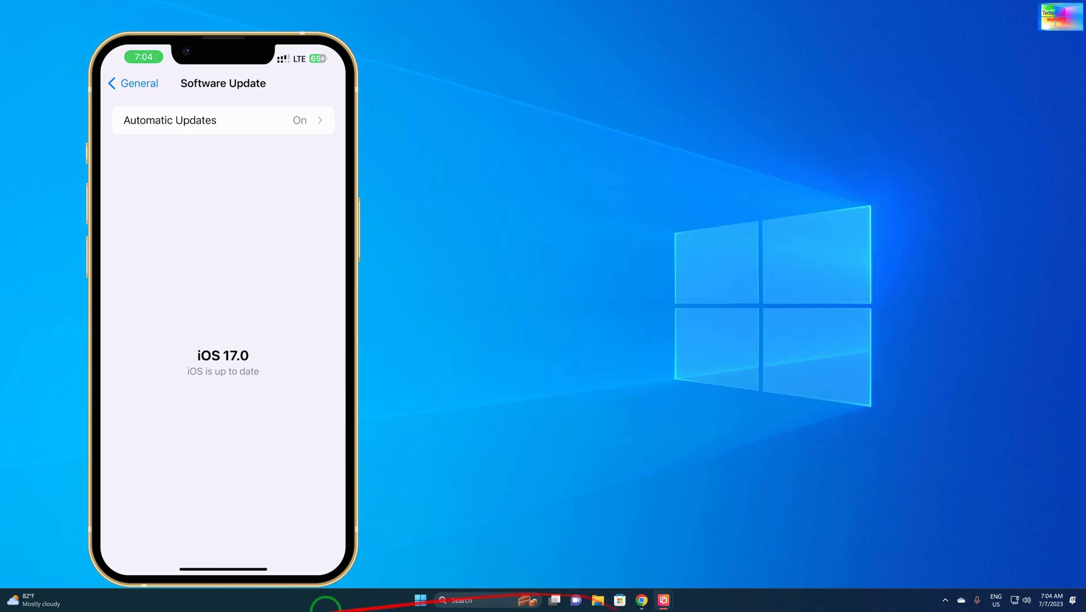
{"action": "left_click", "coordinate": [420, 600]}
{"action": "scroll", "coordinate": [643, 447], "scroll_direction": "down", "scroll_amount": 2}
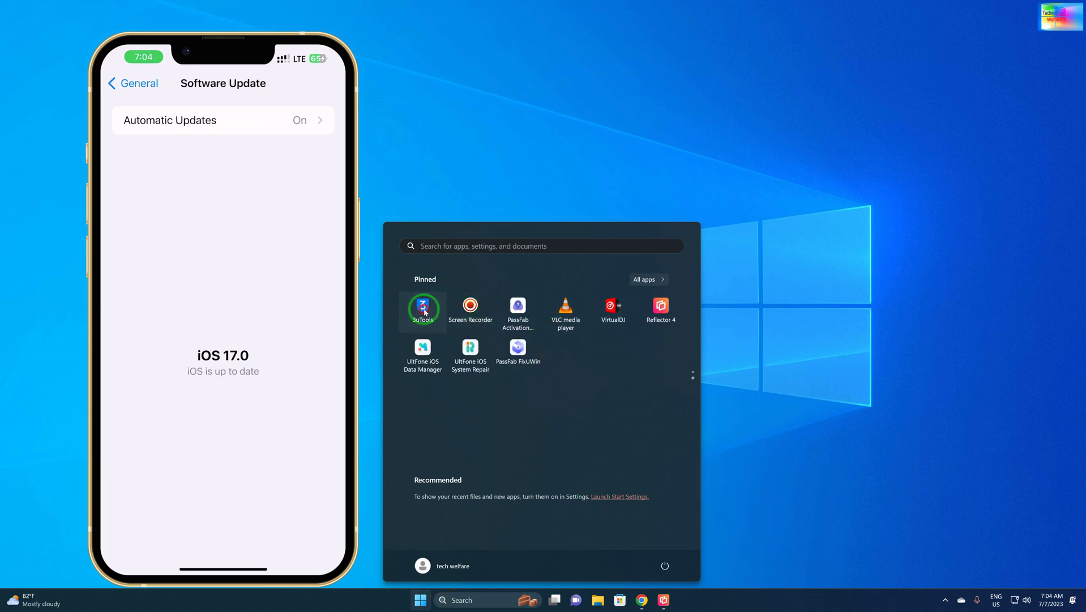
{"action": "left_click", "coordinate": [424, 310]}
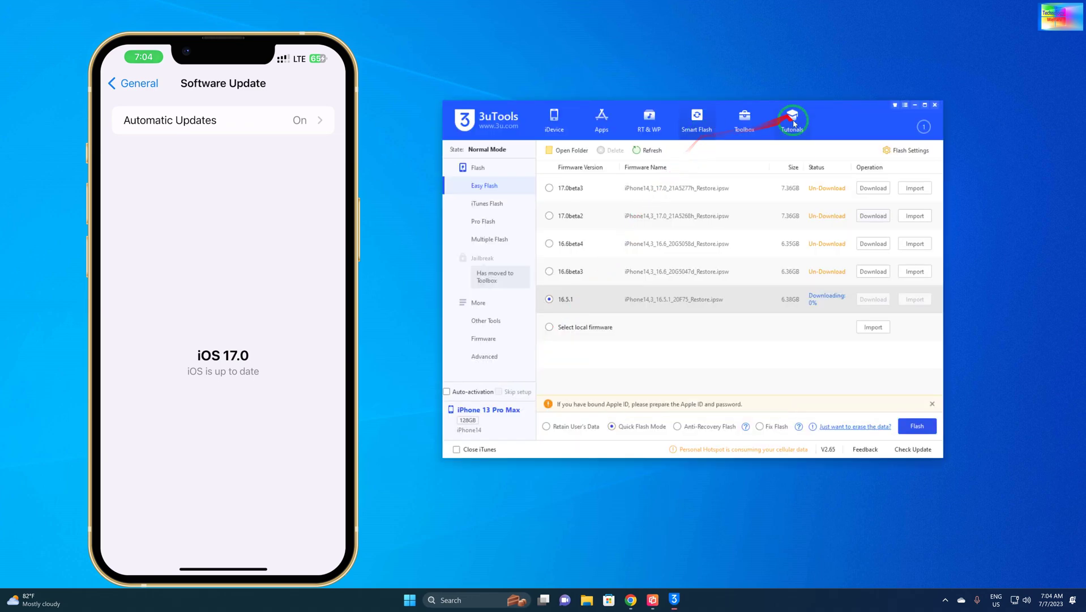
{"action": "left_click_drag", "start_coordinate": [856, 97], "coordinate": [857, 79]}
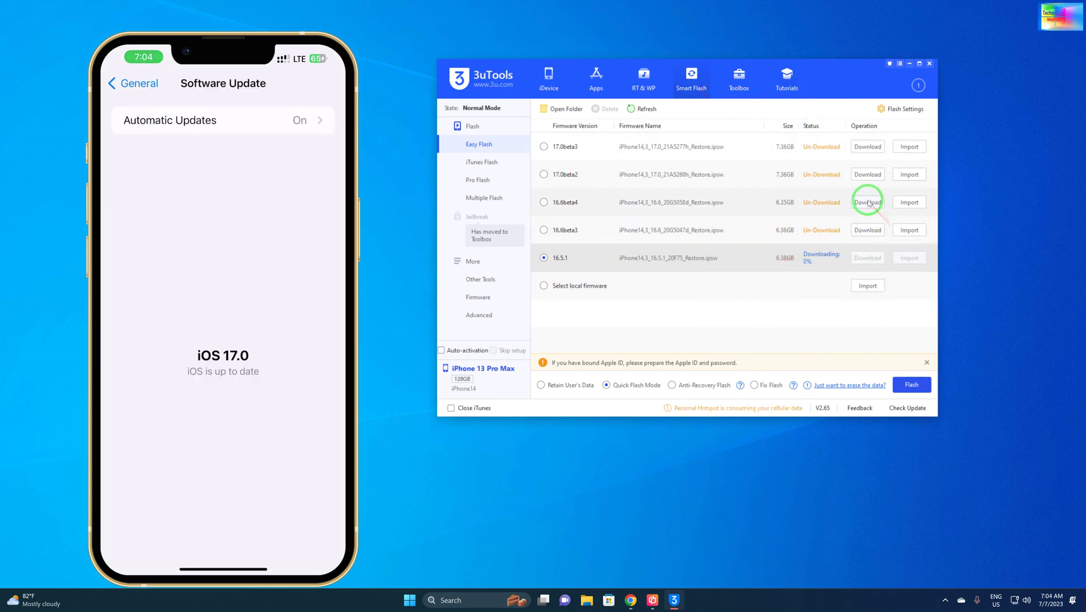
{"action": "left_click", "coordinate": [918, 86]}
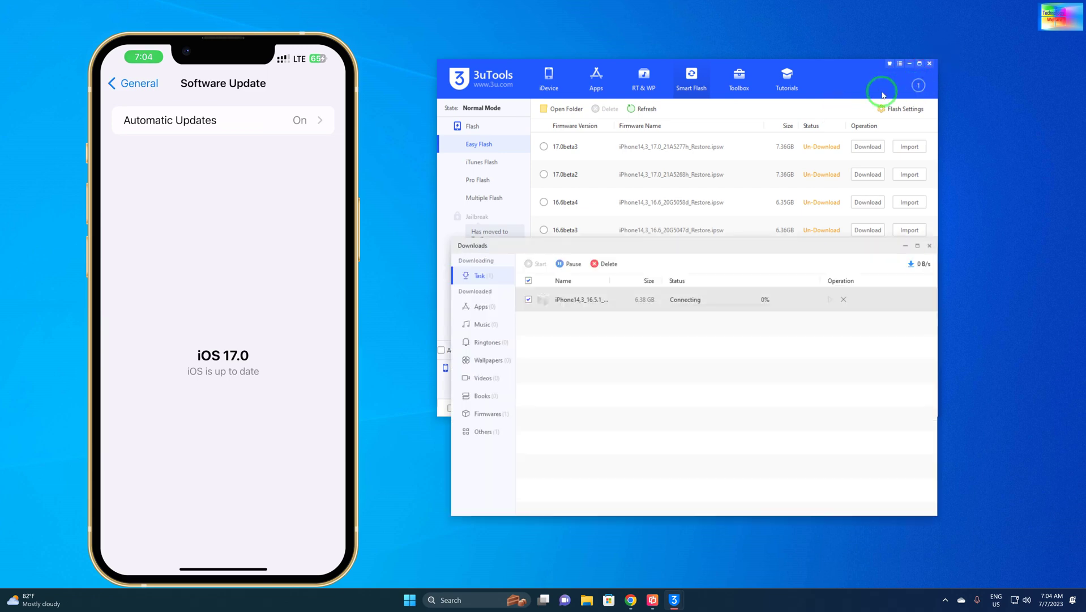
{"action": "left_click", "coordinate": [844, 300]}
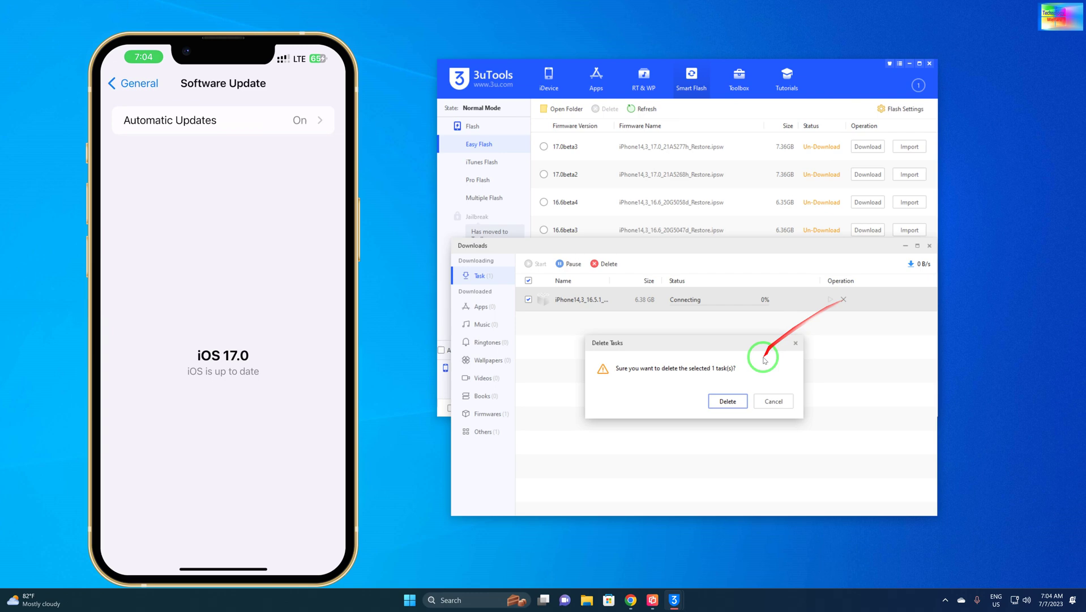
{"action": "left_click", "coordinate": [734, 406]}
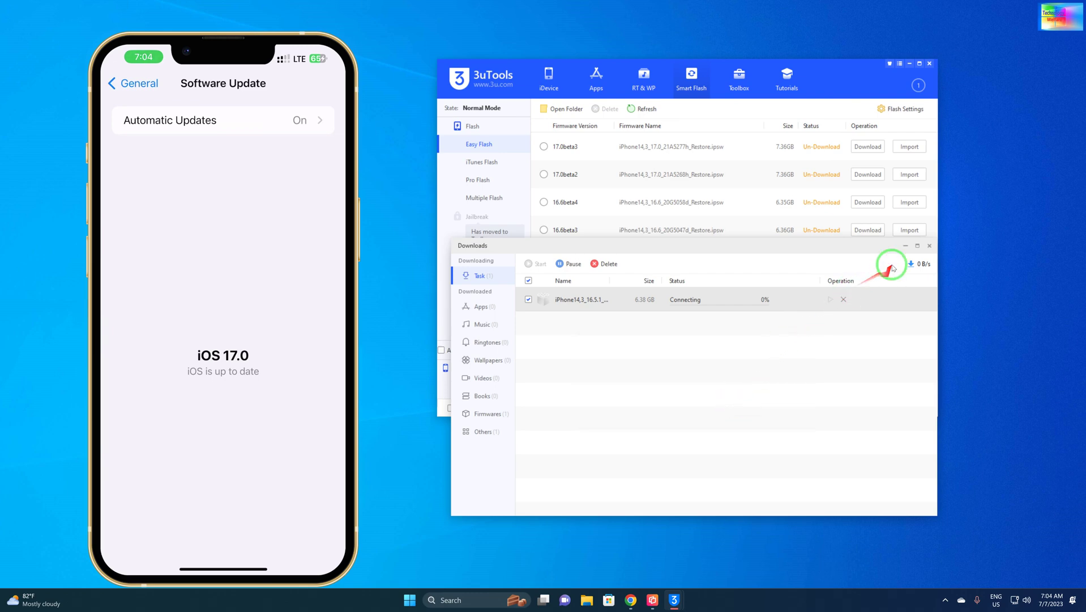
- Close 3uTools and exit it completely from its system tray icon
{"action": "left_click", "coordinate": [929, 246]}
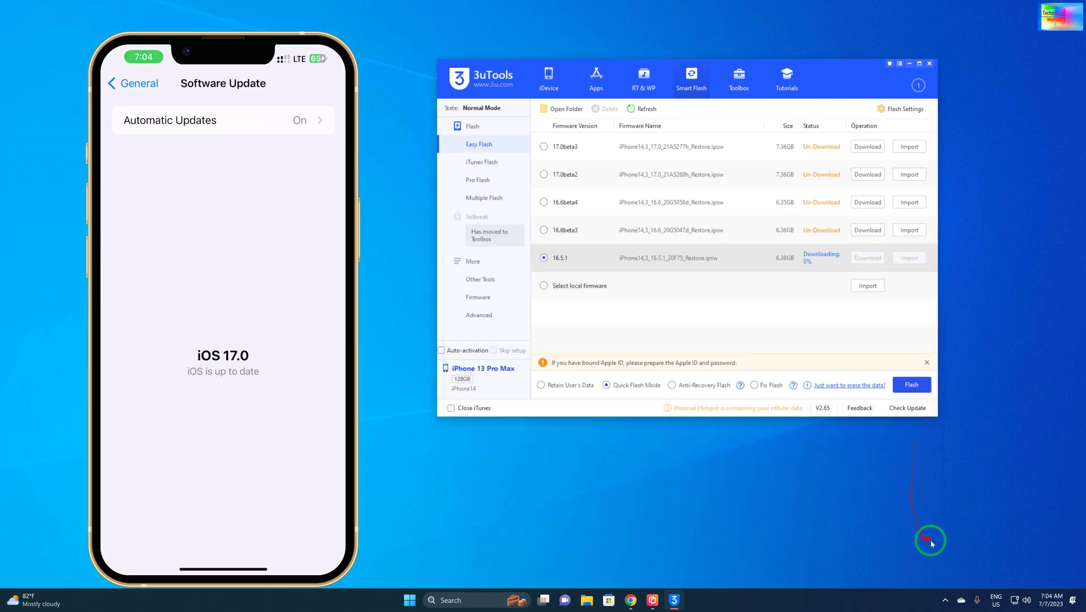
{"action": "left_click", "coordinate": [930, 64]}
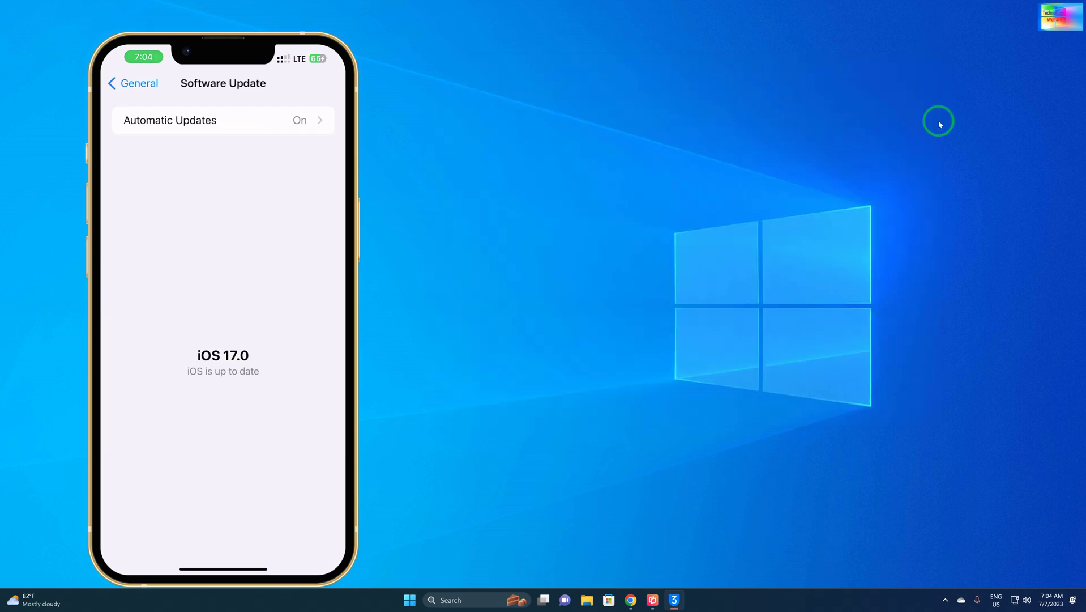
{"action": "left_click", "coordinate": [944, 600]}
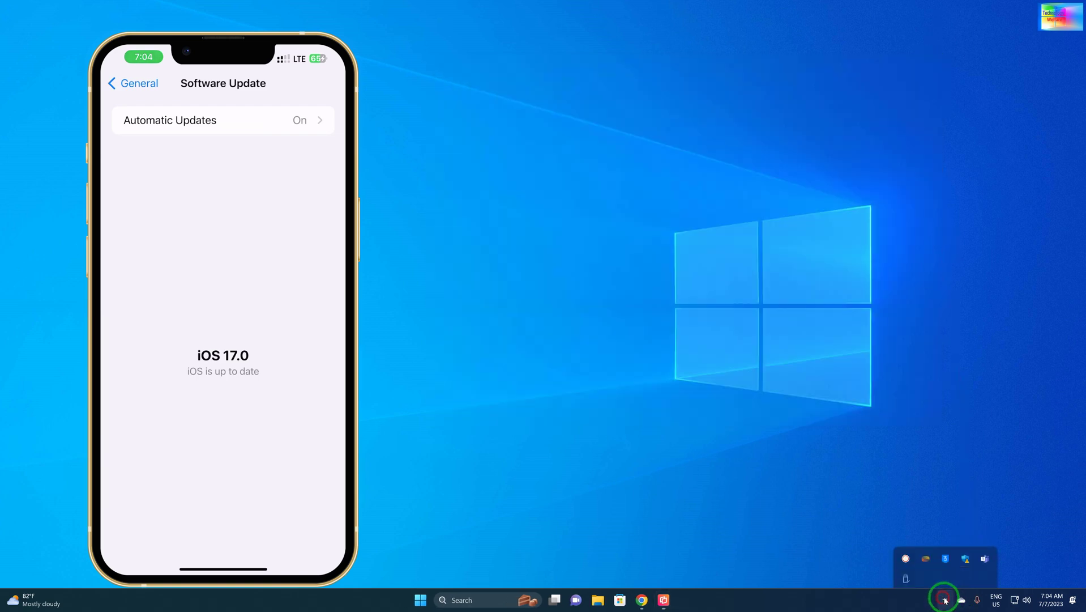
{"action": "right_click", "coordinate": [947, 549]}
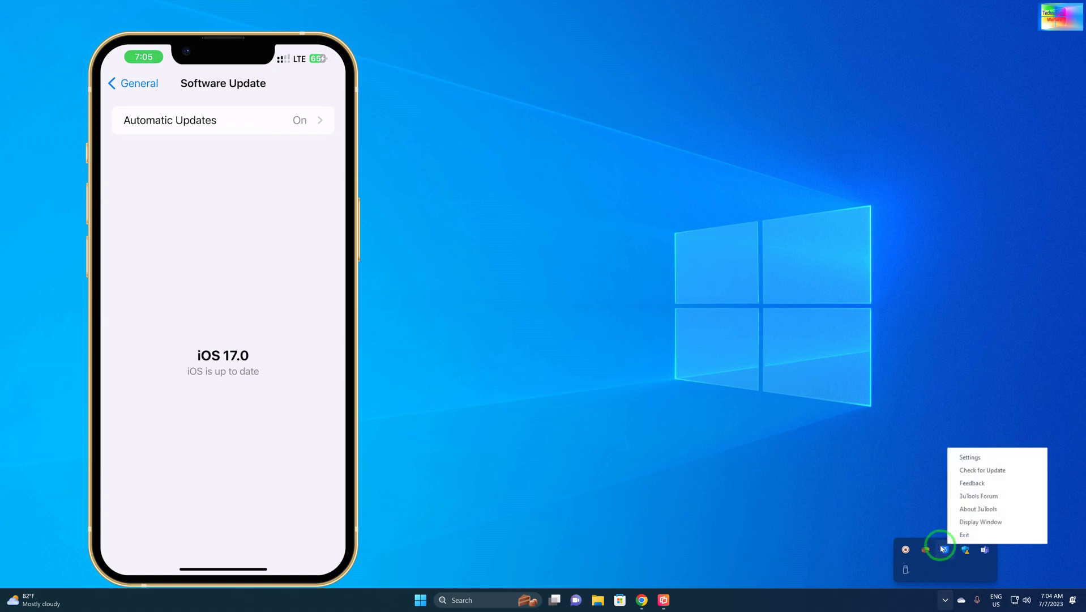
{"action": "left_click", "coordinate": [968, 535]}
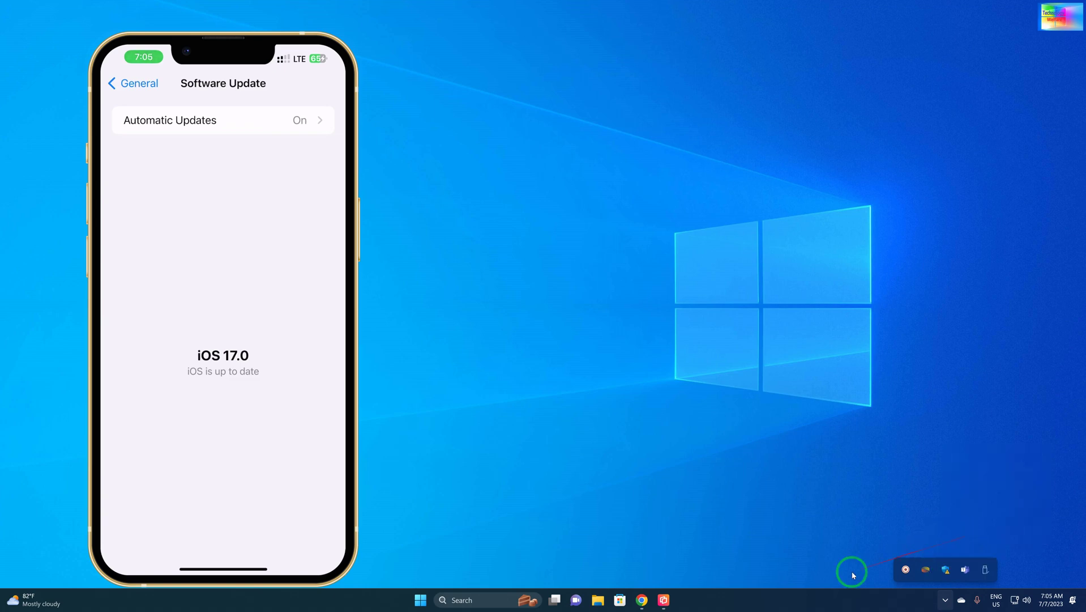
- Relaunch 3uTools from the Start menu's pinned apps so it reconnects the iPhone
{"action": "left_click", "coordinate": [420, 602]}
{"action": "scroll", "coordinate": [592, 413], "scroll_direction": "down", "scroll_amount": 1}
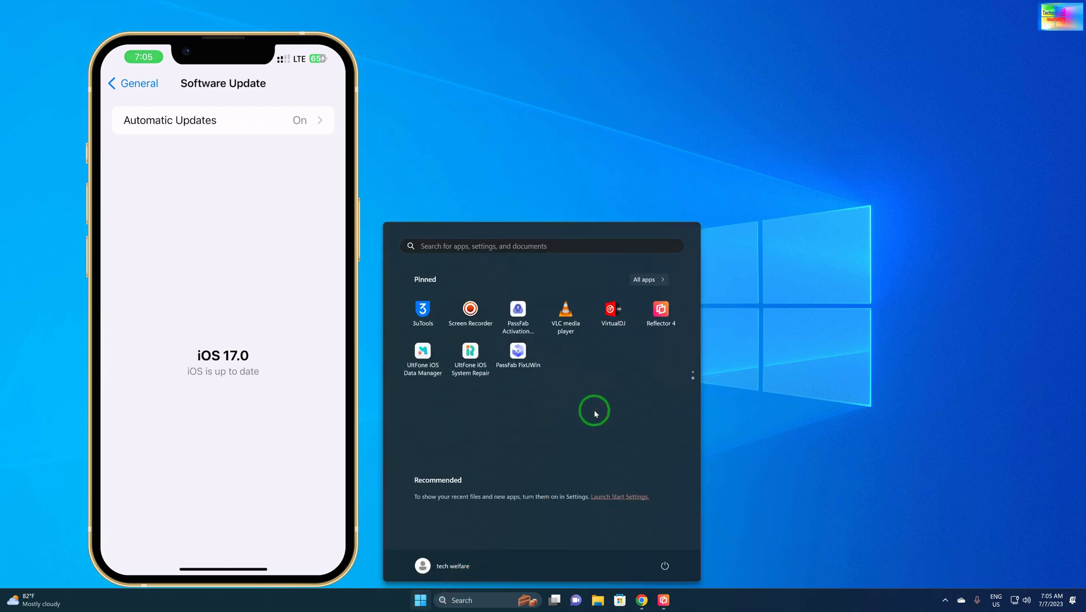
{"action": "left_click", "coordinate": [429, 307]}
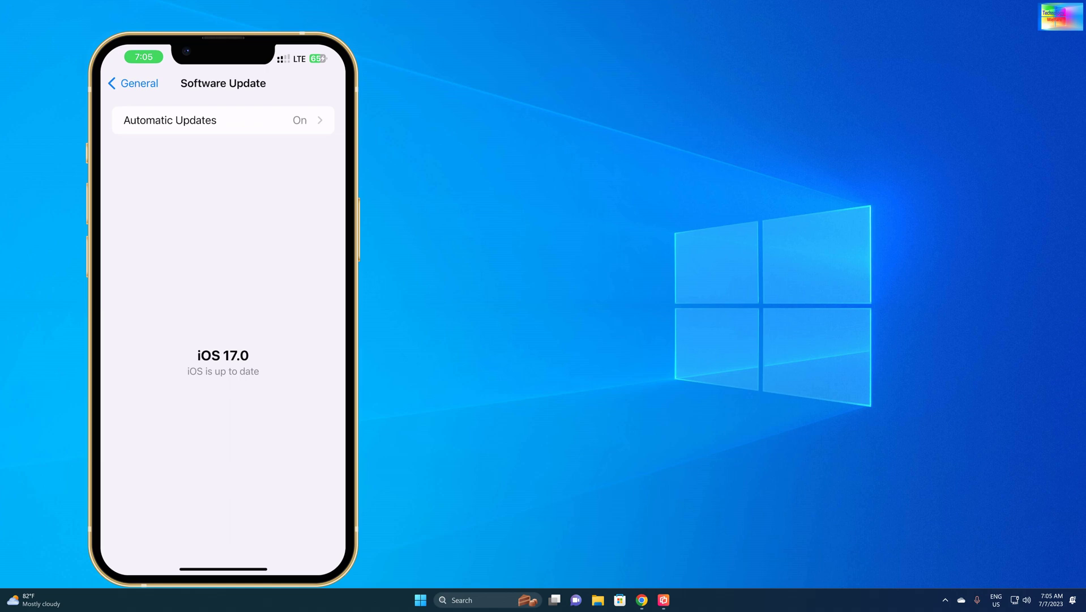
{"action": "right_click", "coordinate": [855, 118]}
{"action": "left_click", "coordinate": [784, 93]}
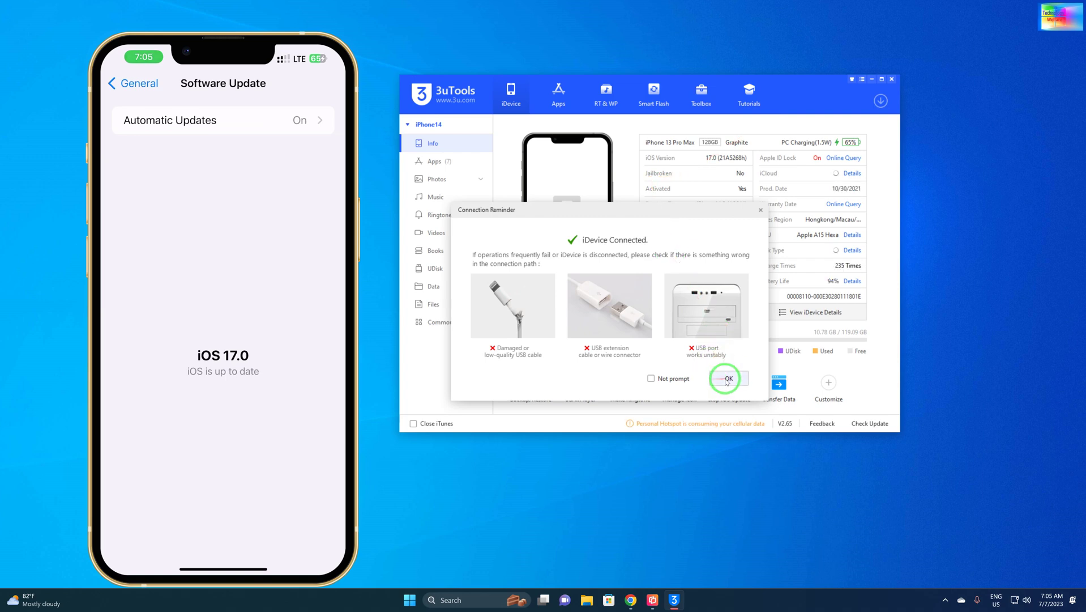
- Dismiss the connection reminder and delete the paused iOS 16.5.1 task from Smart Flash's download list
{"action": "left_click", "coordinate": [727, 380]}
{"action": "left_click", "coordinate": [653, 99]}
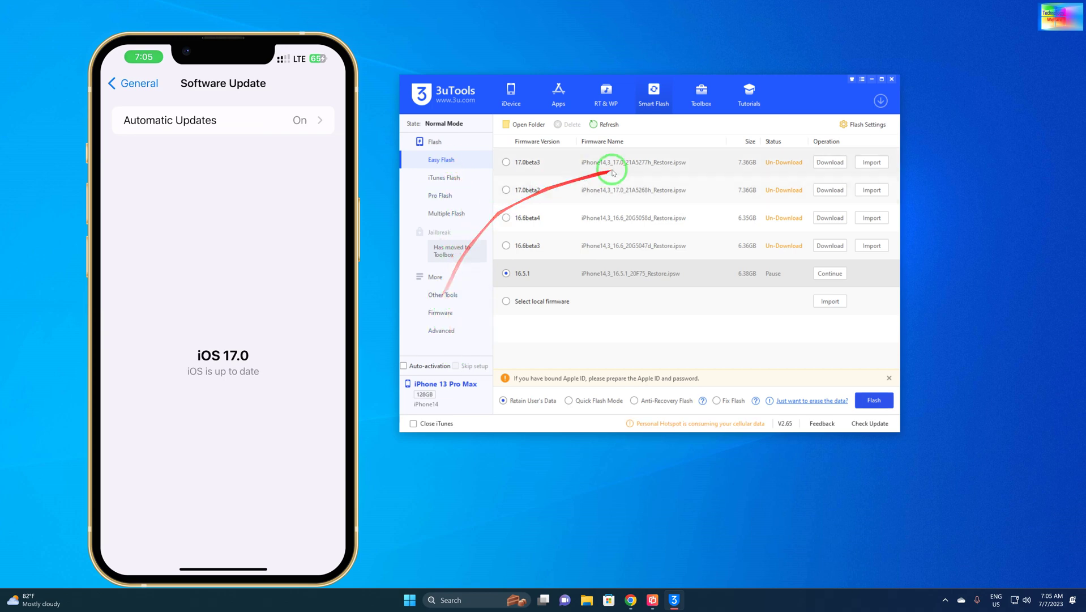
{"action": "left_click", "coordinate": [881, 99]}
{"action": "left_click", "coordinate": [690, 226]}
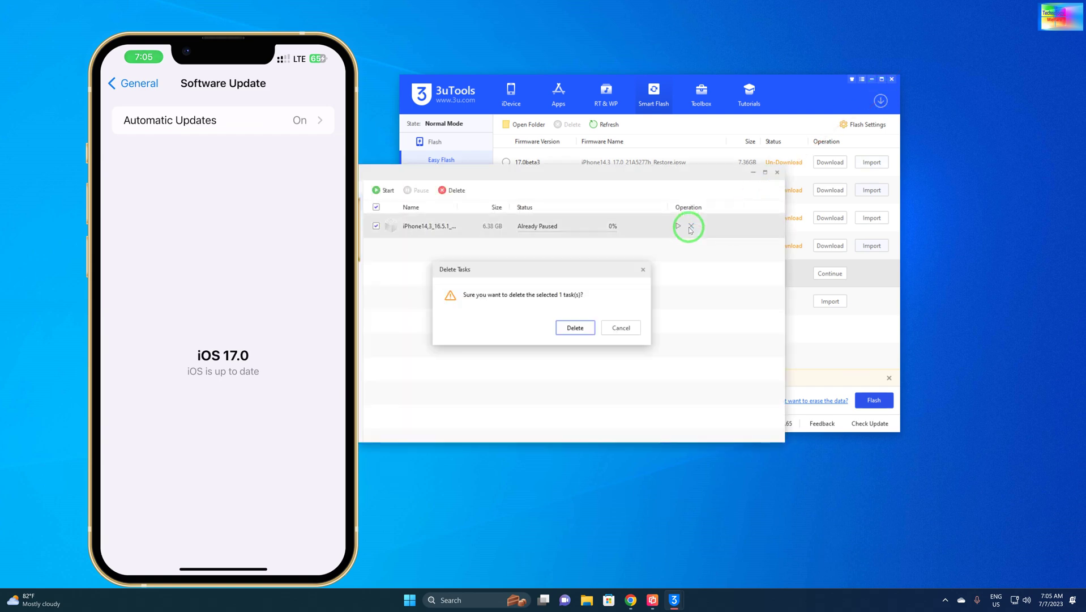
{"action": "left_click", "coordinate": [575, 328]}
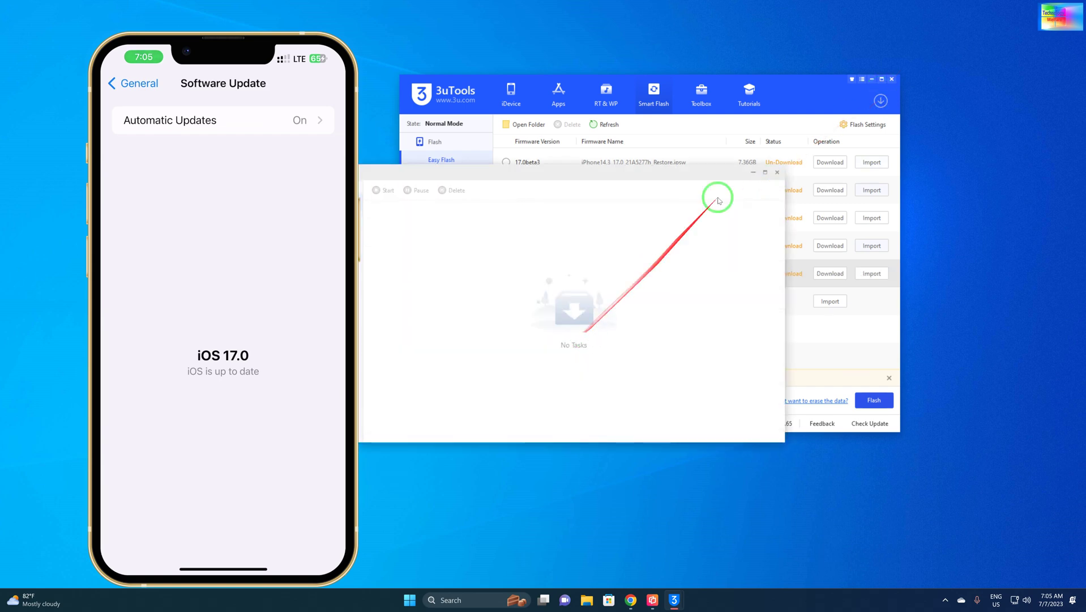
{"action": "left_click", "coordinate": [777, 172]}
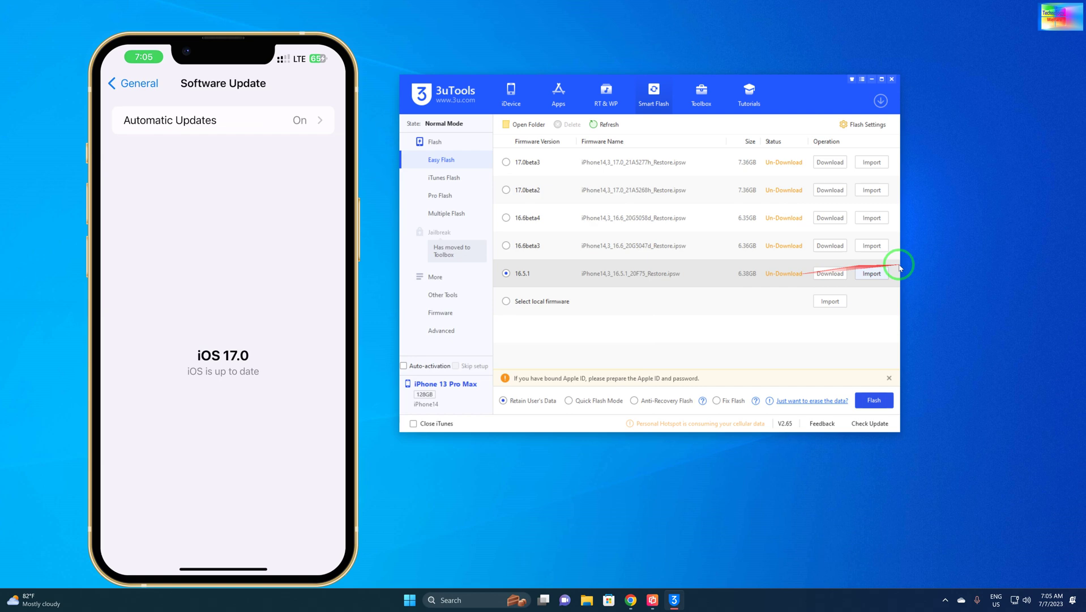
{"action": "left_click", "coordinate": [873, 274]}
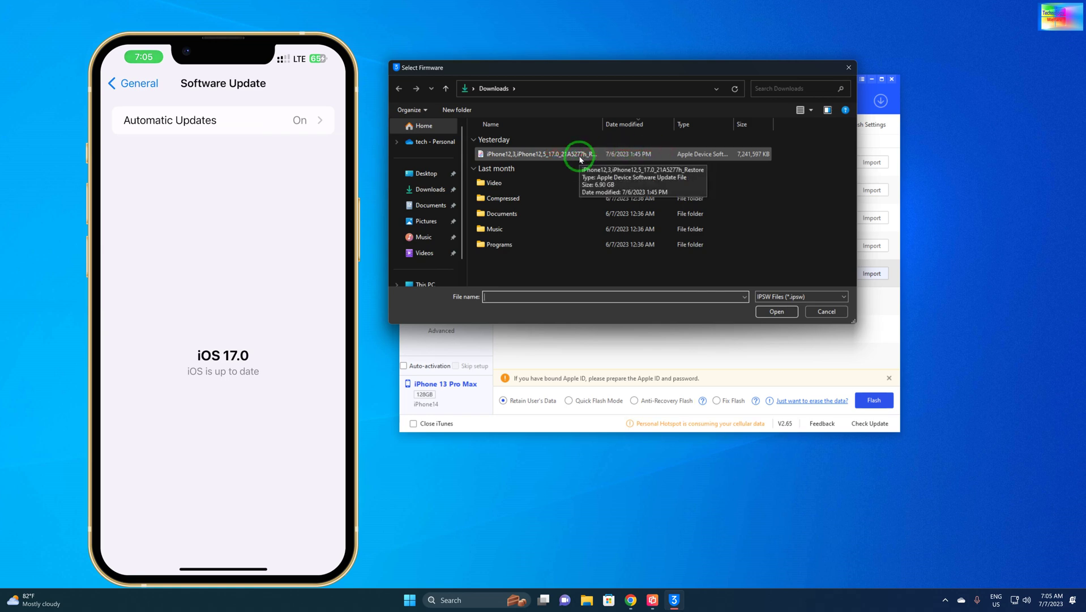
{"action": "left_click", "coordinate": [849, 69]}
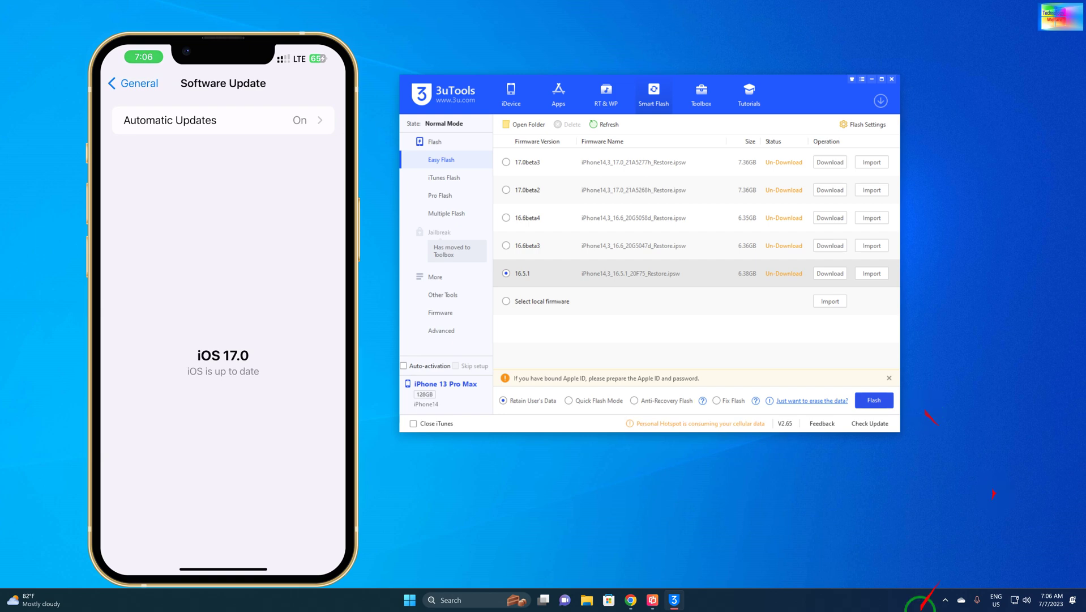
- Resume the paused iOS 16.5.1 firmware download from Chrome's download bar
{"action": "left_click", "coordinate": [631, 600]}
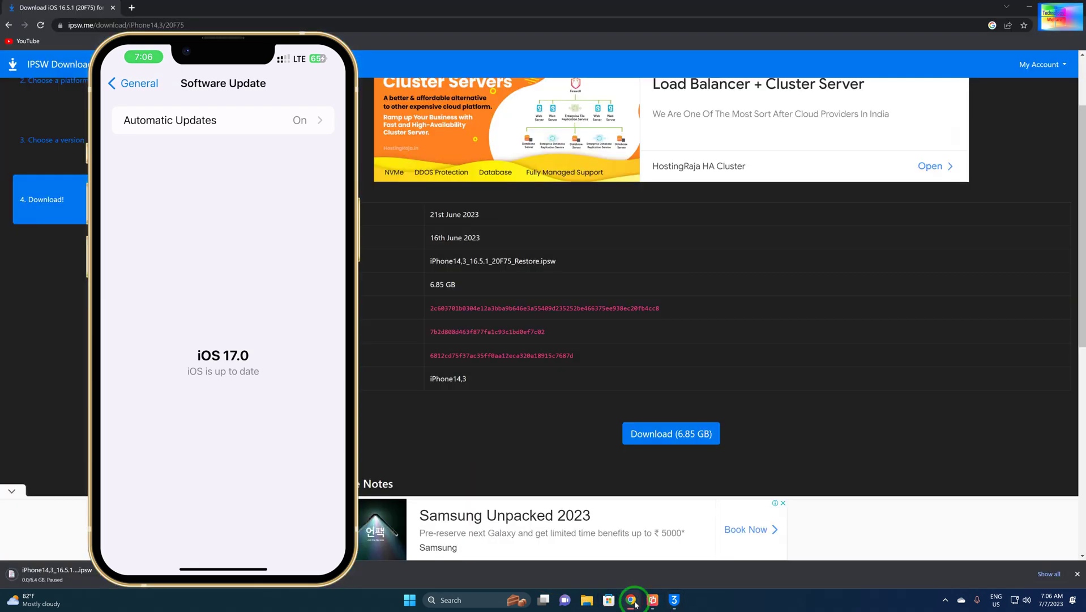
{"action": "right_click", "coordinate": [48, 577]}
{"action": "mouse_move", "coordinate": [223, 423]}
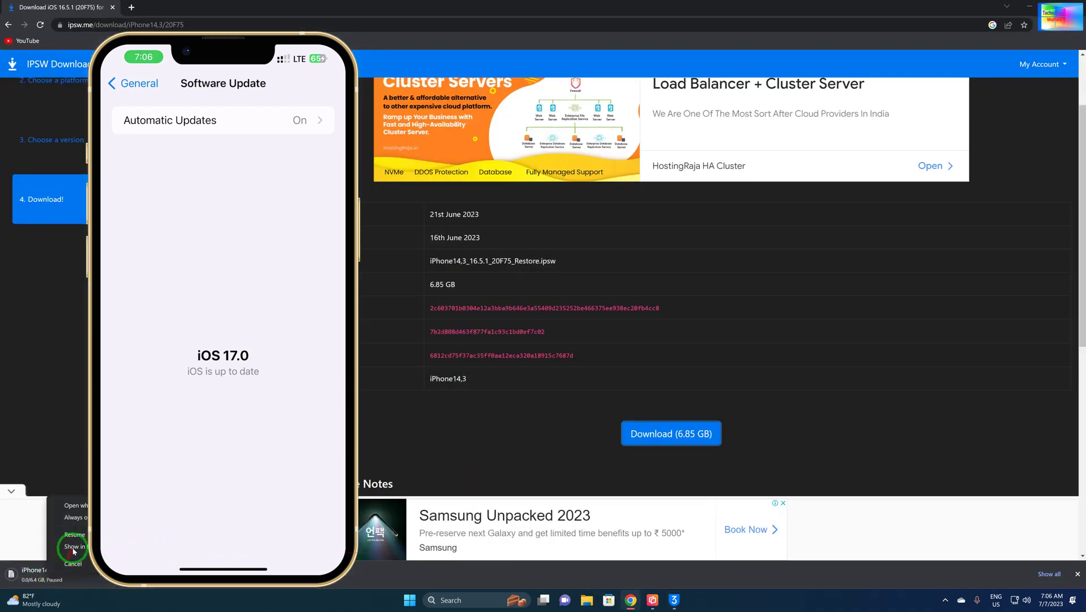
{"action": "left_click_drag", "start_coordinate": [227, 57], "coordinate": [321, 57]}
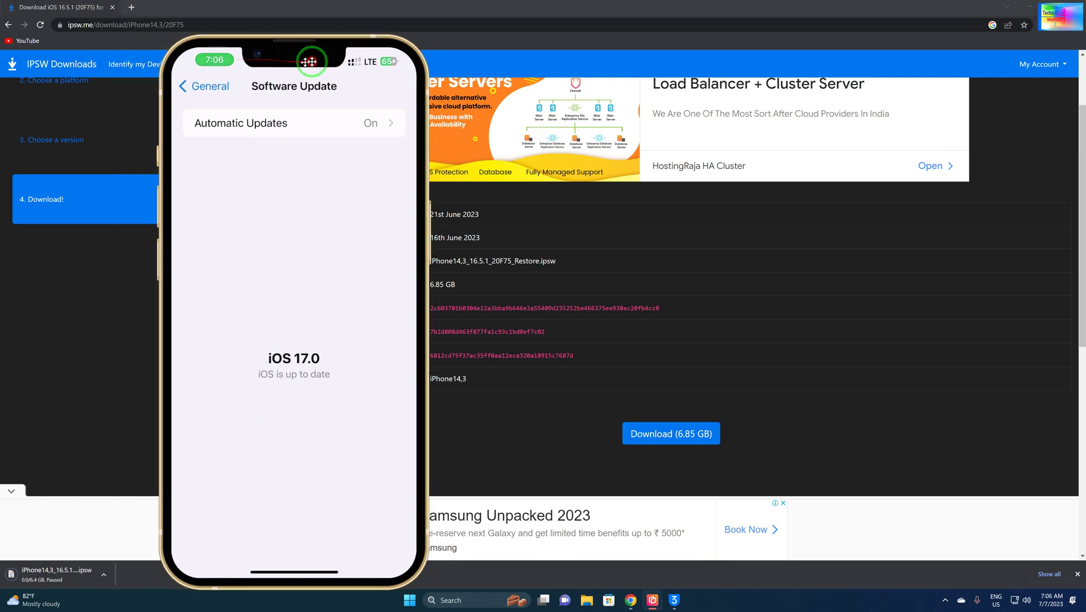
{"action": "right_click", "coordinate": [70, 575]}
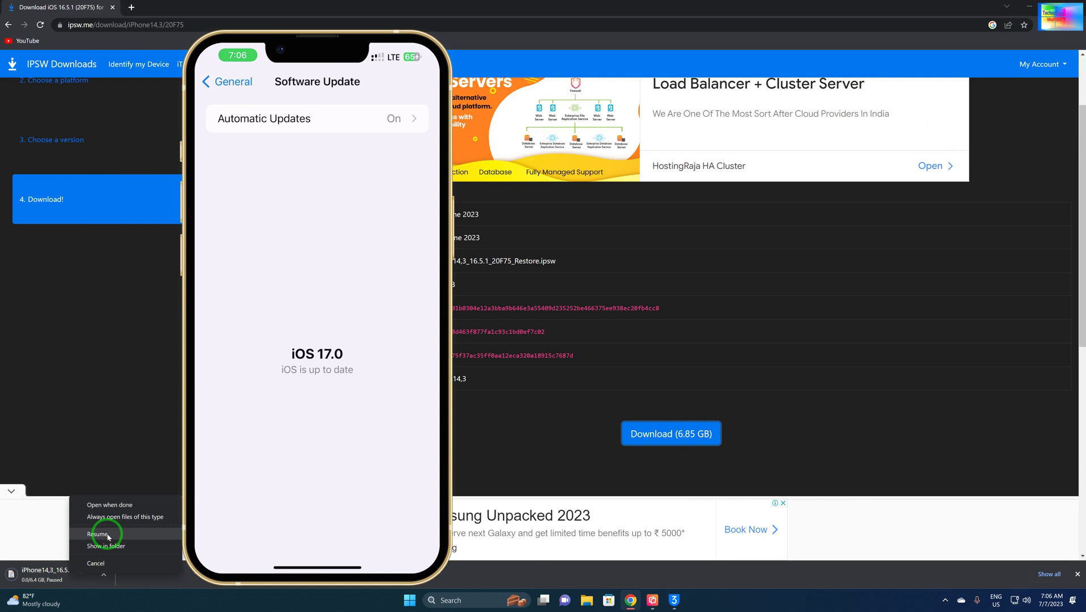
{"action": "left_click", "coordinate": [108, 535]}
{"action": "left_click_drag", "start_coordinate": [230, 492], "coordinate": [263, 567]}
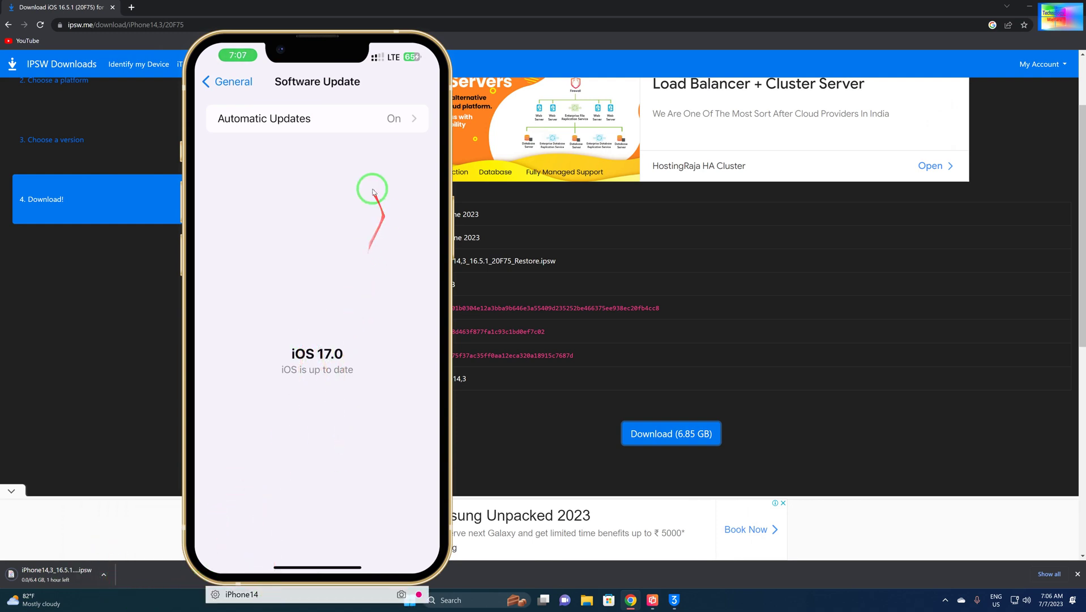
{"action": "left_click_drag", "start_coordinate": [314, 38], "coordinate": [293, 34]}
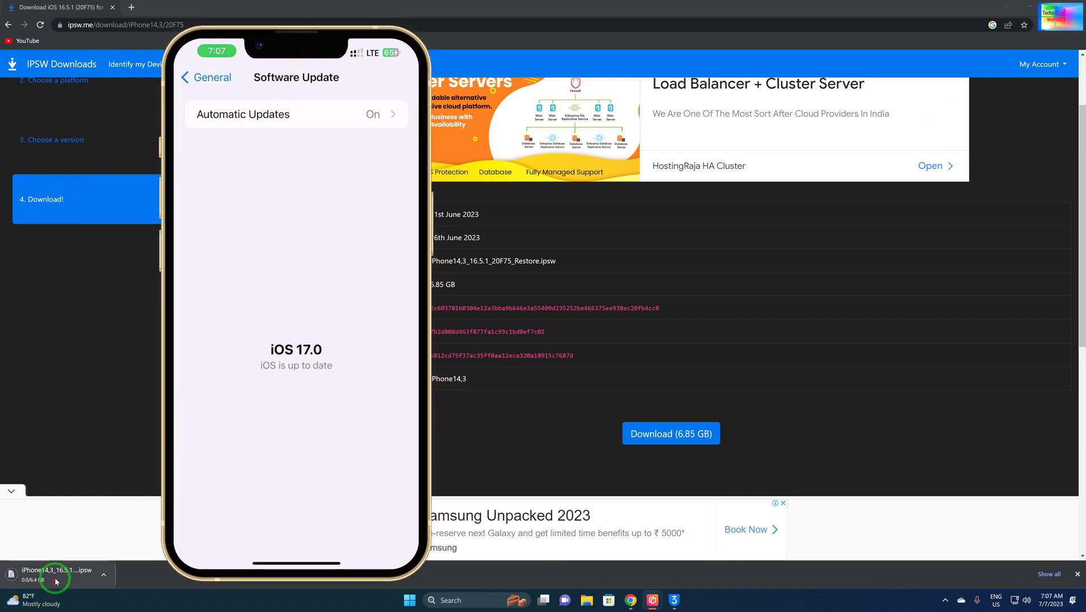
{"action": "left_click", "coordinate": [99, 576]}
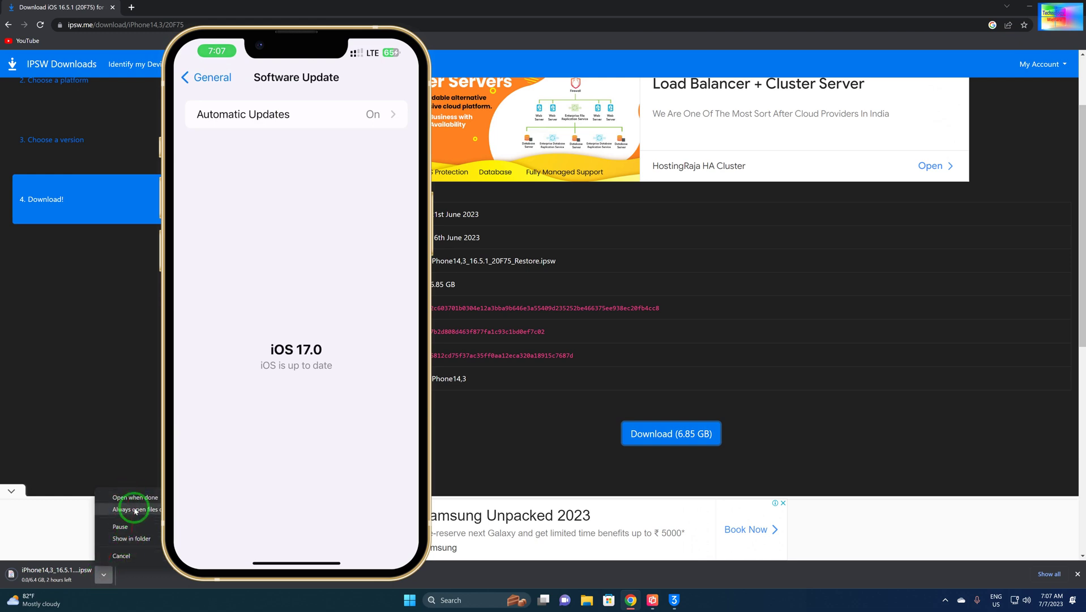
- Check the download's progress on Chrome's Downloads page, then exit Chrome despite the active download
{"action": "left_click", "coordinate": [1082, 27]}
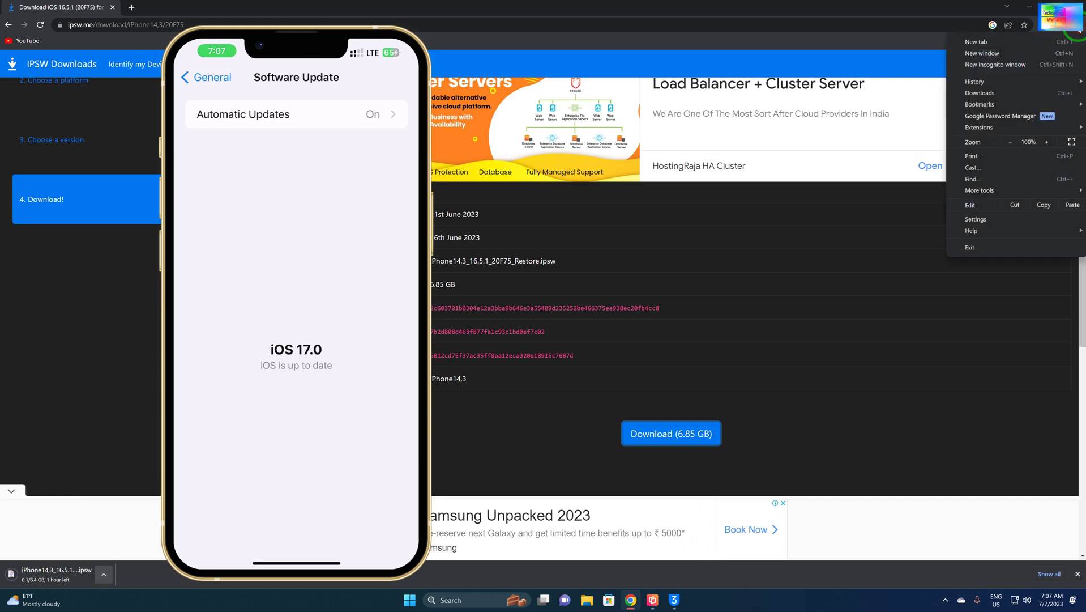
{"action": "left_click", "coordinate": [1000, 93]}
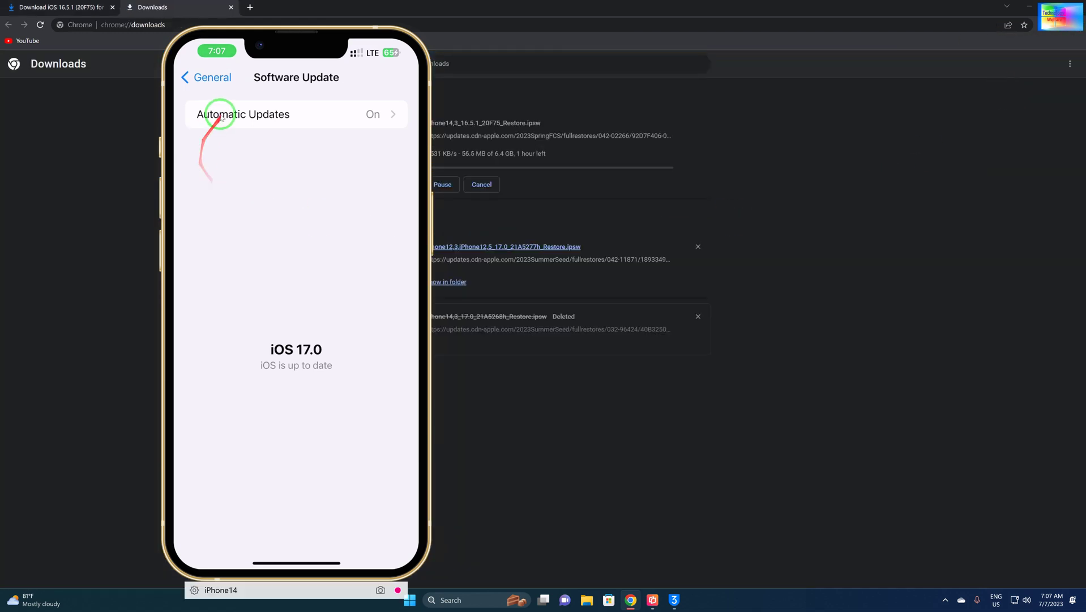
{"action": "mouse_move", "coordinate": [308, 39]}
{"action": "left_mouse_down"}
{"action": "mouse_move", "coordinate": [791, 100]}
{"action": "mouse_move", "coordinate": [878, 65]}
{"action": "left_mouse_up"}
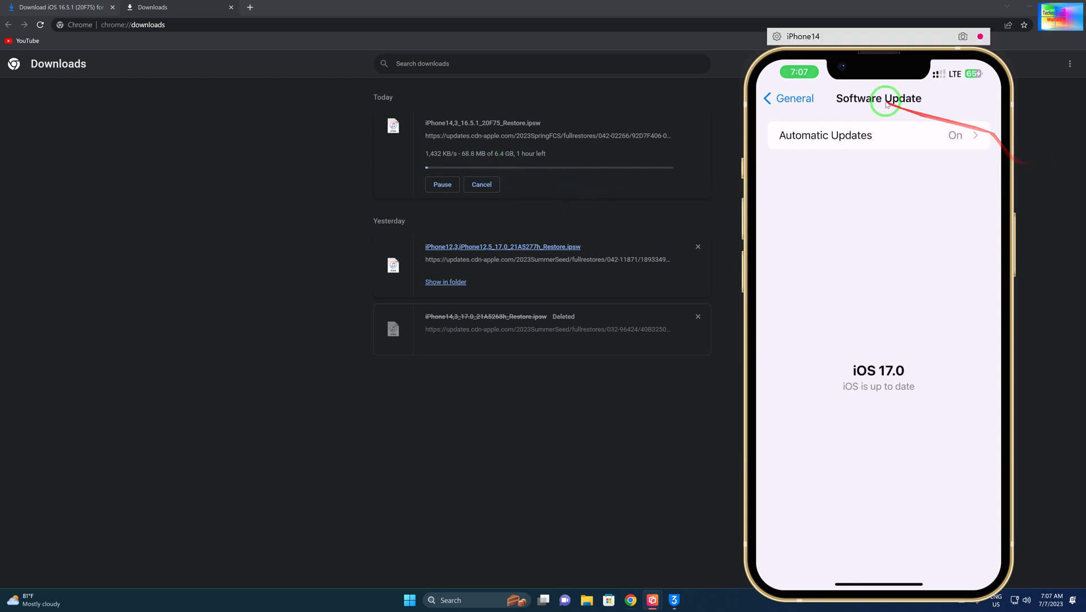
{"action": "mouse_move", "coordinate": [858, 82]}
{"action": "left_mouse_down"}
{"action": "mouse_move", "coordinate": [321, 101]}
{"action": "mouse_move", "coordinate": [245, 78]}
{"action": "left_mouse_up"}
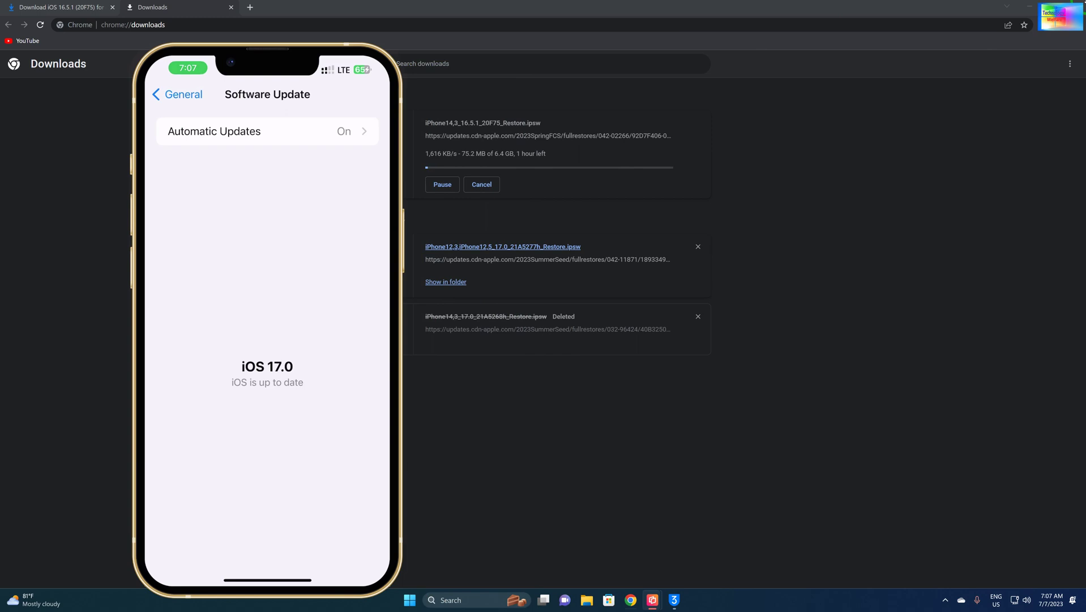
{"action": "left_click", "coordinate": [1079, 7]}
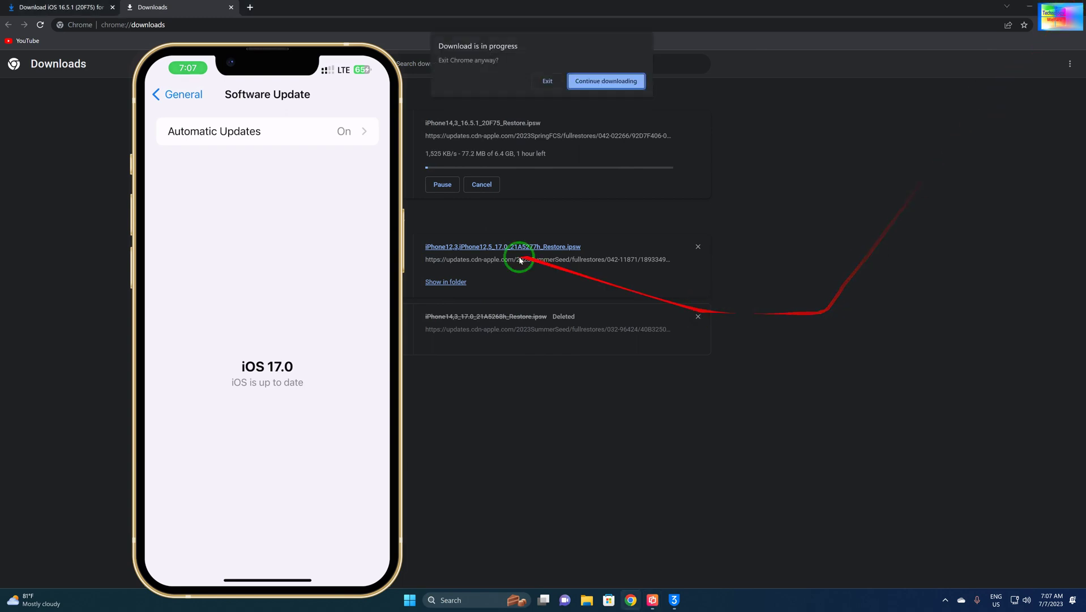
{"action": "left_click", "coordinate": [542, 80]}
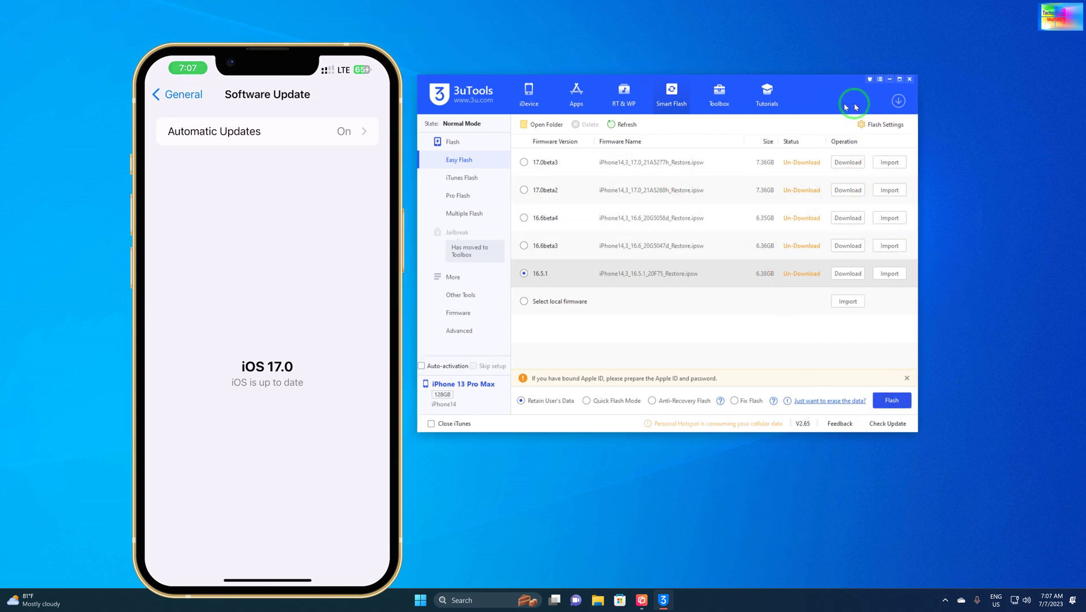
{"action": "left_click_drag", "start_coordinate": [830, 107], "coordinate": [909, 105]}
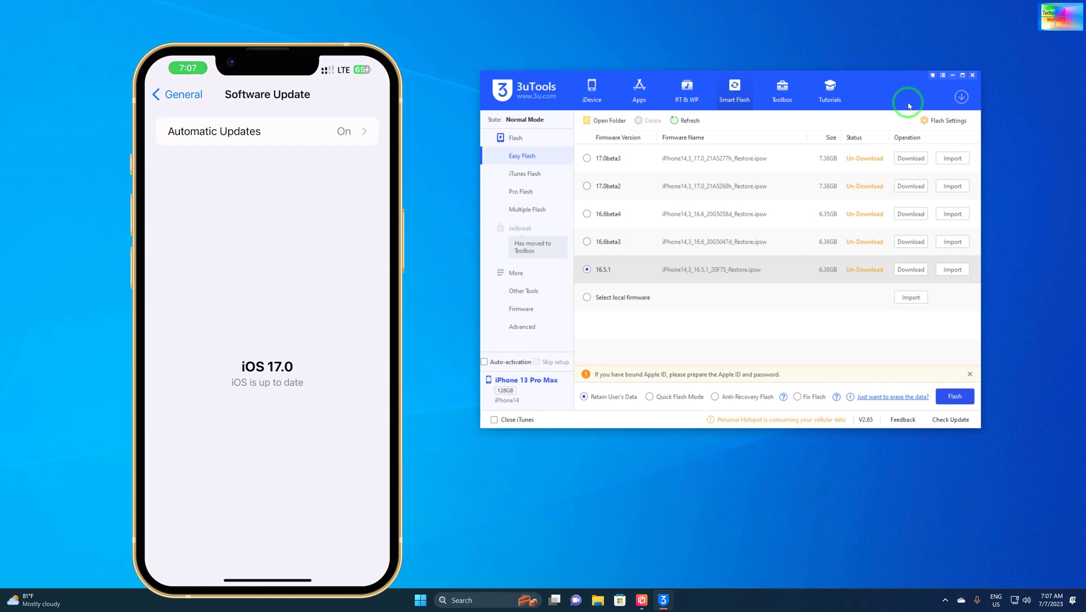